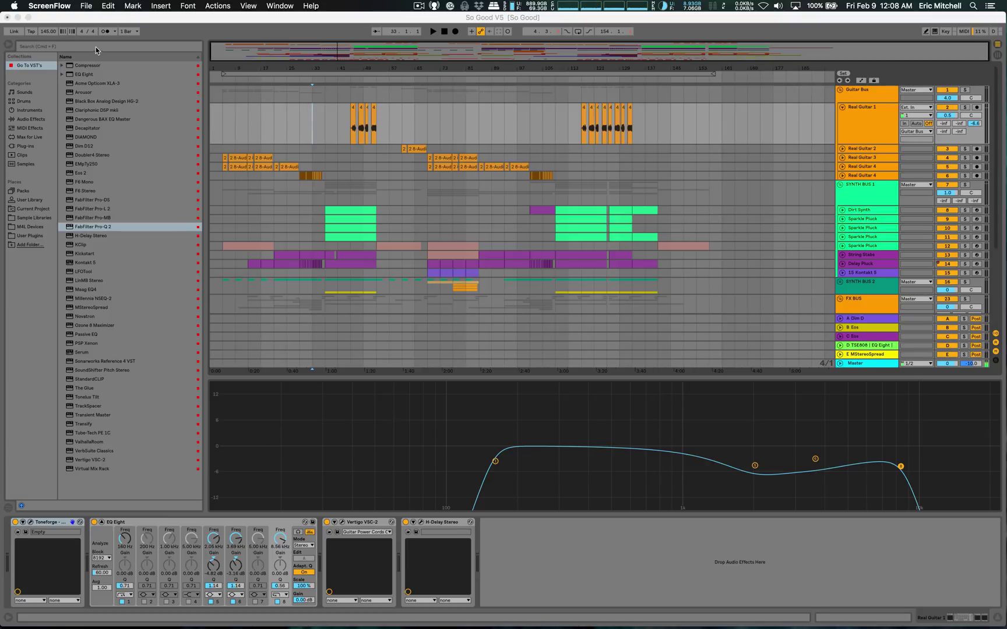
- Bring Live to the front and open its Preferences window
left_click(80, 31)
left_click(36, 6)
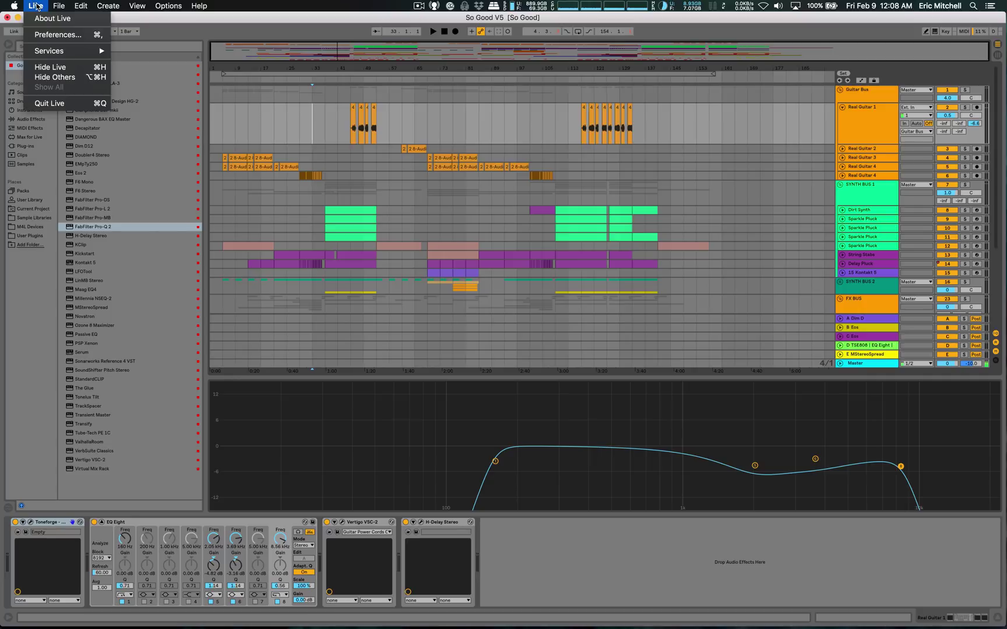
left_click(46, 39)
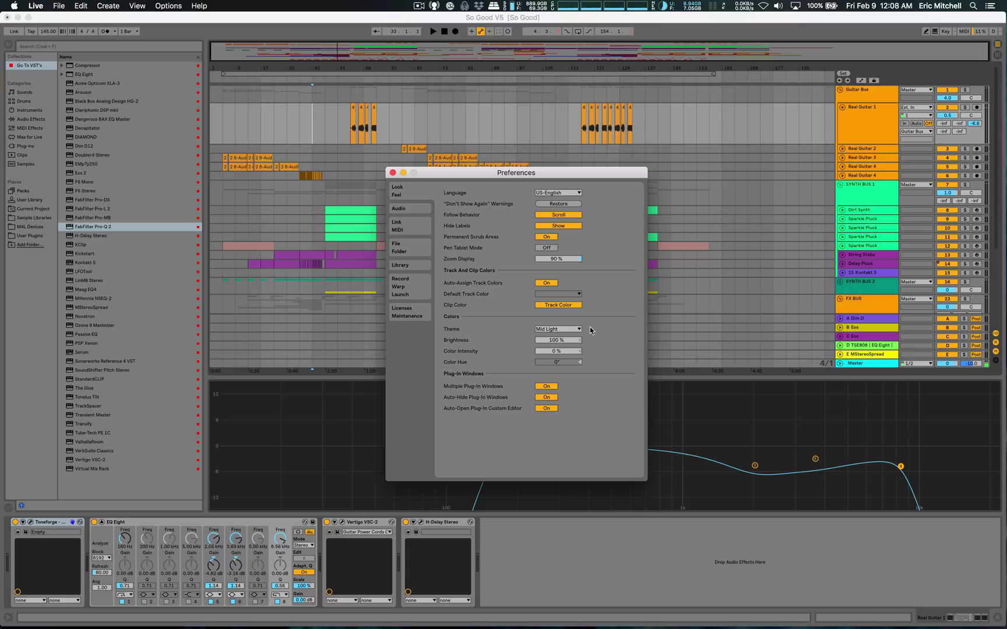
- Preview the Light, Mid Light and Mid Dark interface themes on the Look/Feel page
left_click(569, 329)
left_click(557, 336)
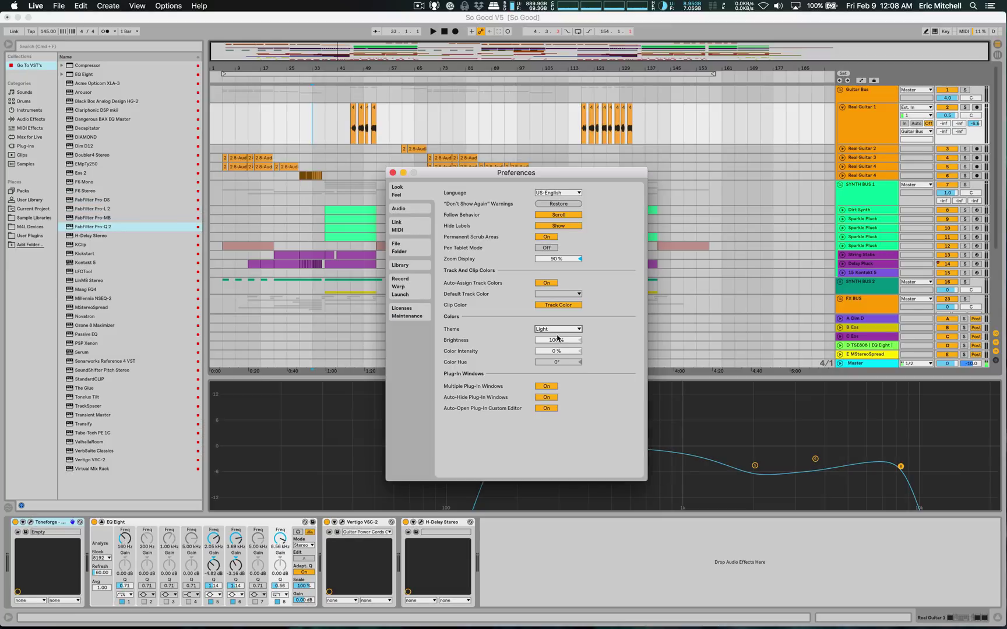
left_click(553, 330)
left_click(551, 341)
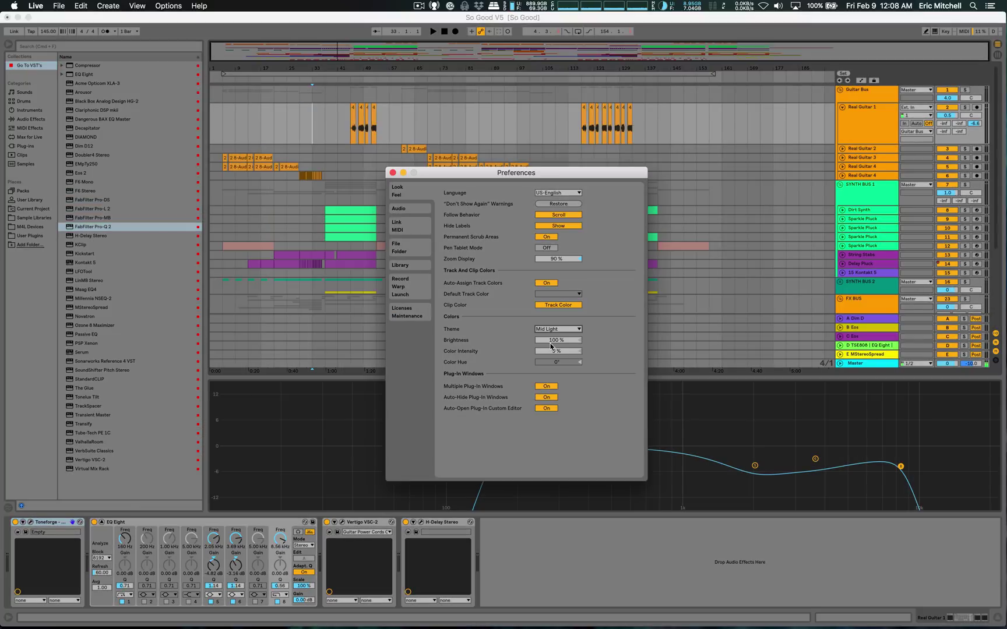
left_click(543, 330)
left_click(547, 348)
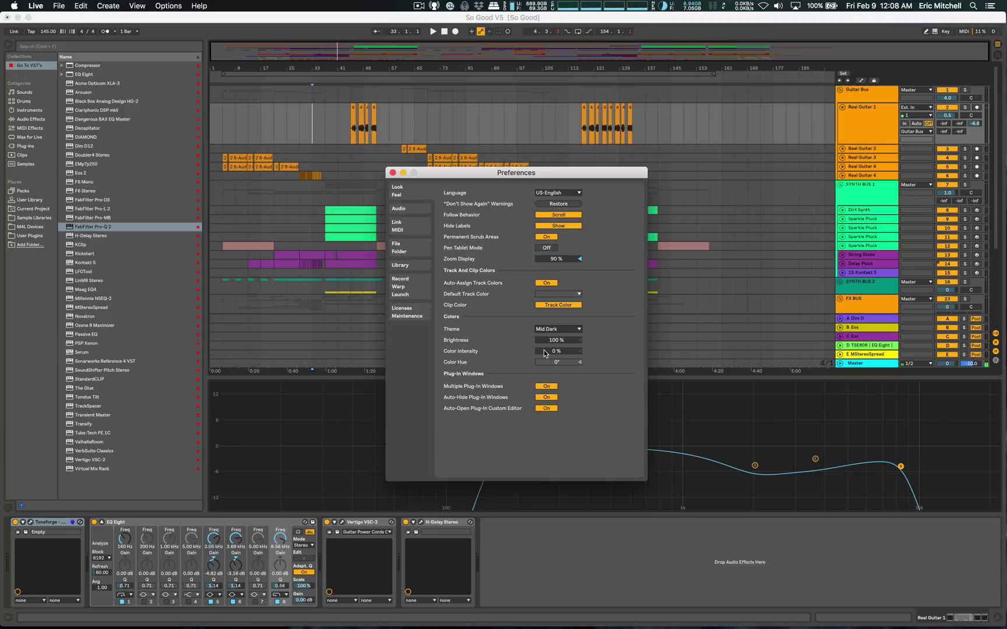
- Preview the Dark and Live 9 themes, then settle on the Dark theme
left_click(547, 333)
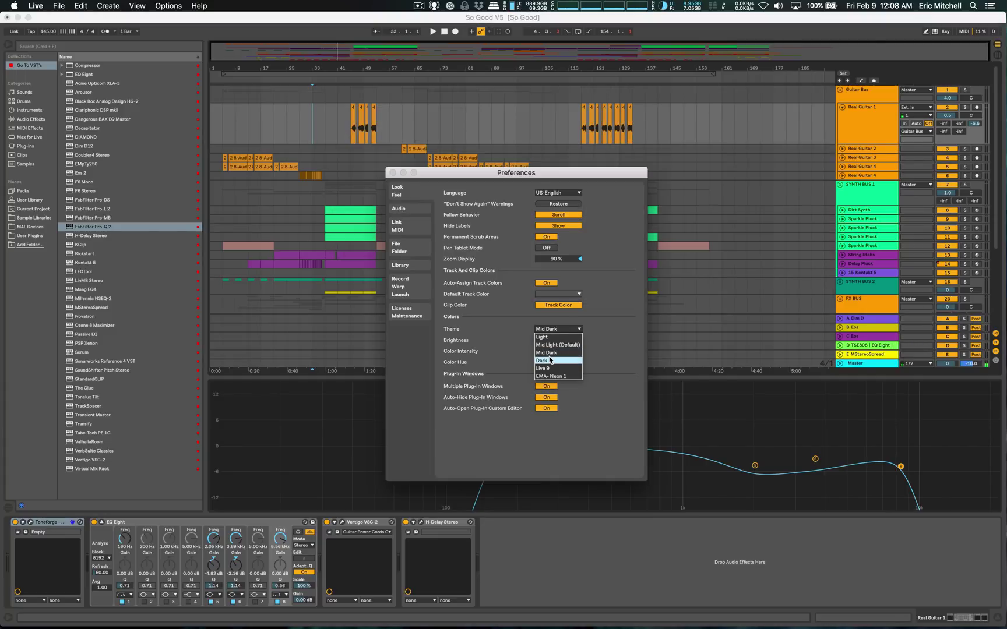
left_click(550, 354)
left_click(549, 330)
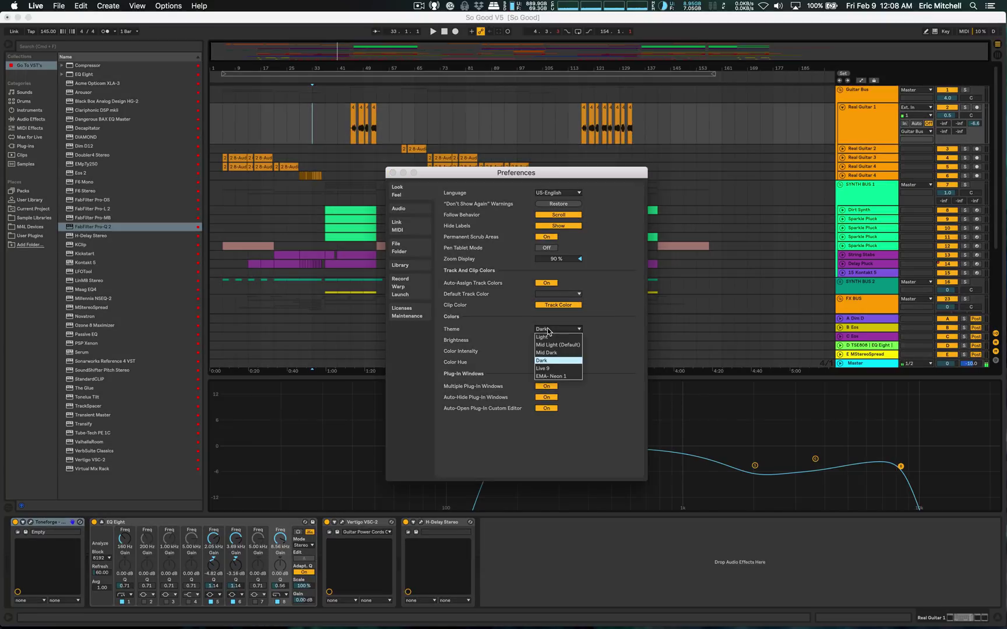
left_click(553, 368)
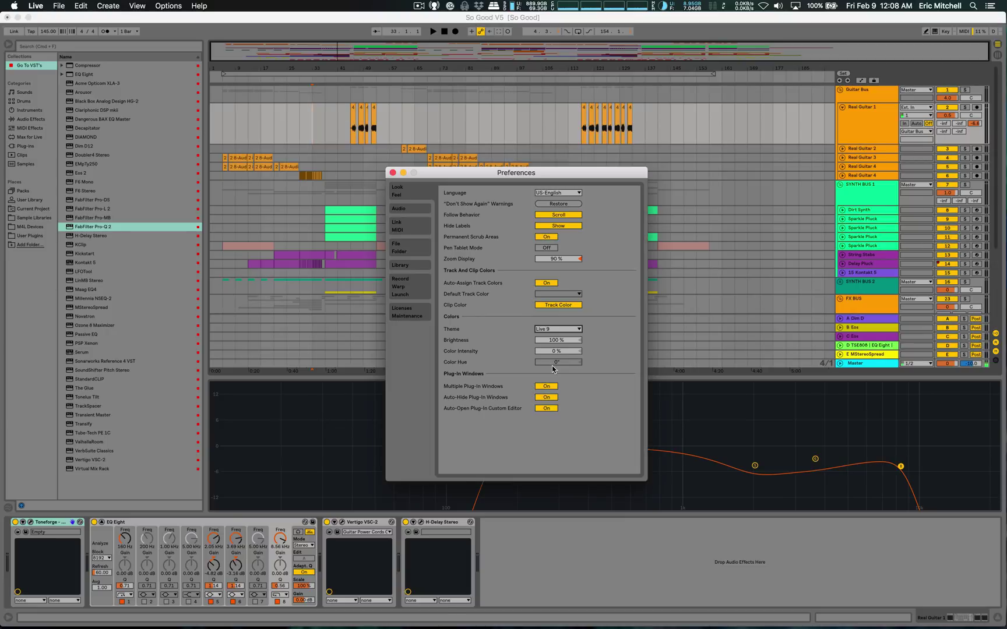
left_click(551, 330)
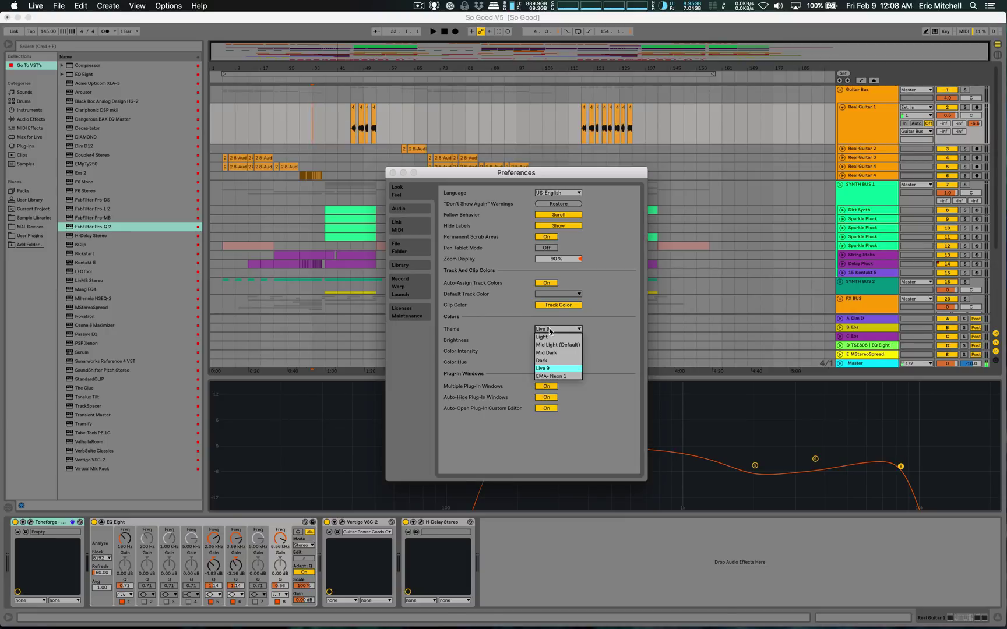
left_click(547, 361)
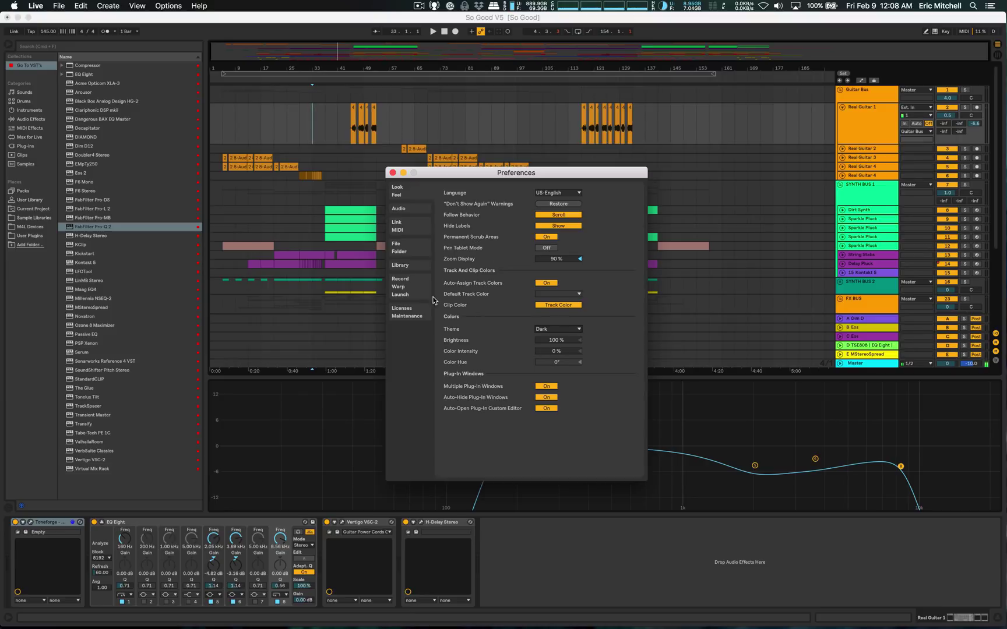
- In Finder, open Ableton Live 10 Suite's package and browse to Contents/App-Resources/Themes
mouse_move(211, 626)
left_click(129, 609)
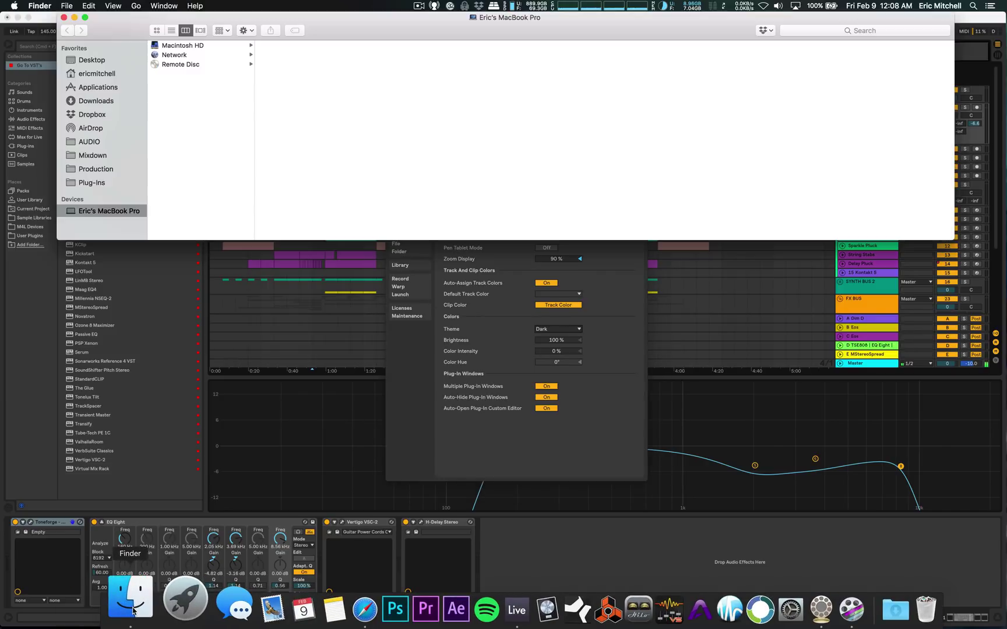
left_click(99, 88)
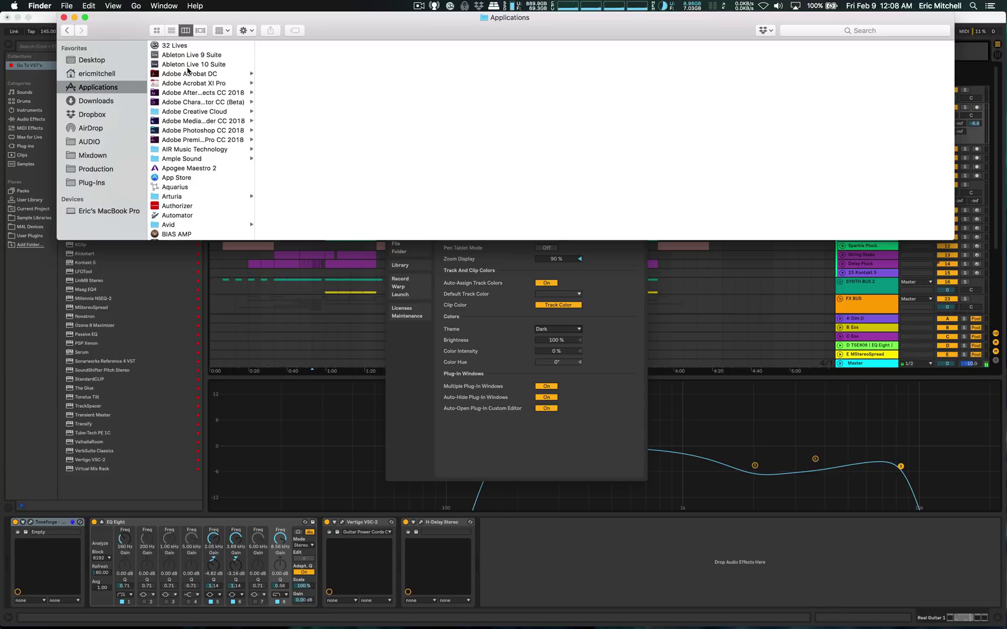
right_click(189, 66)
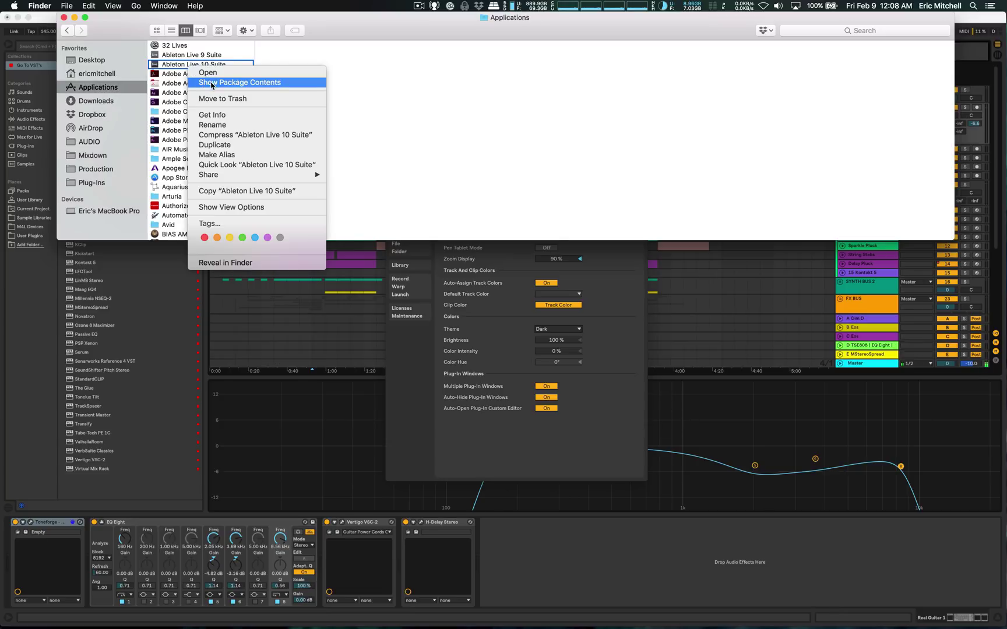
left_click(212, 83)
left_click(180, 47)
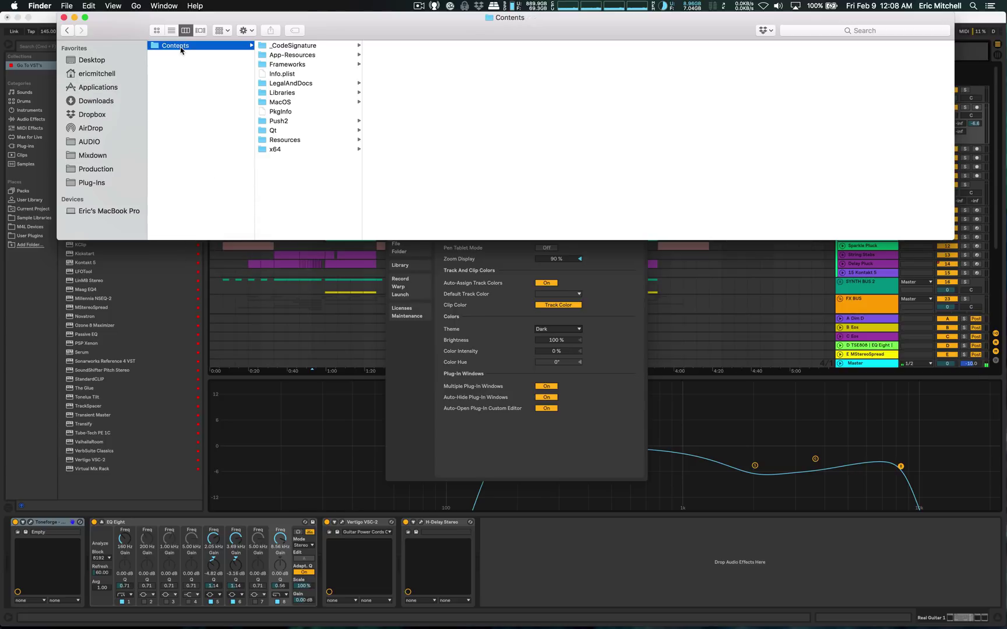
left_click(289, 55)
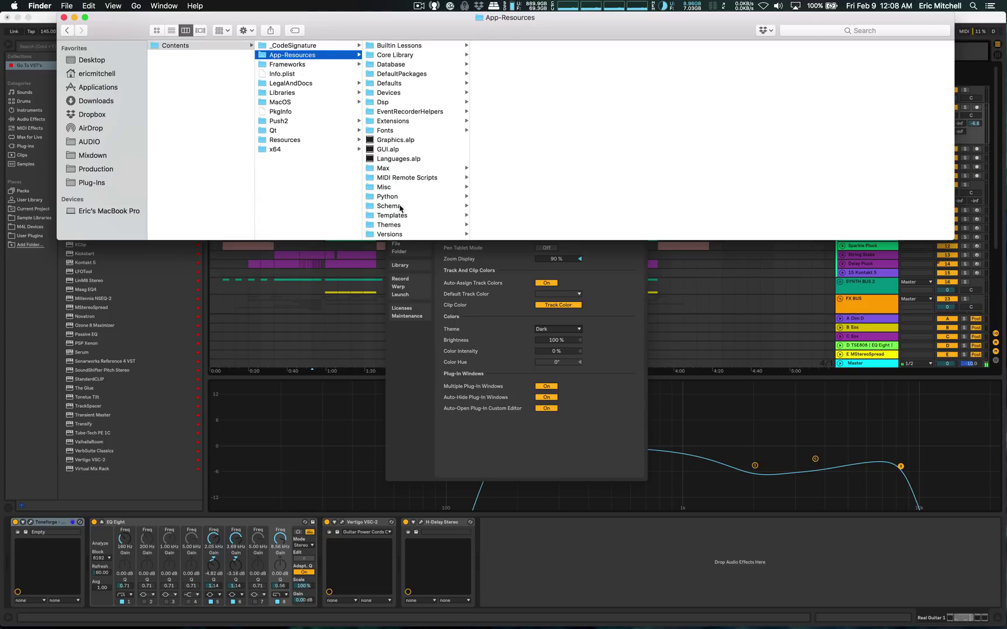
left_click(410, 225)
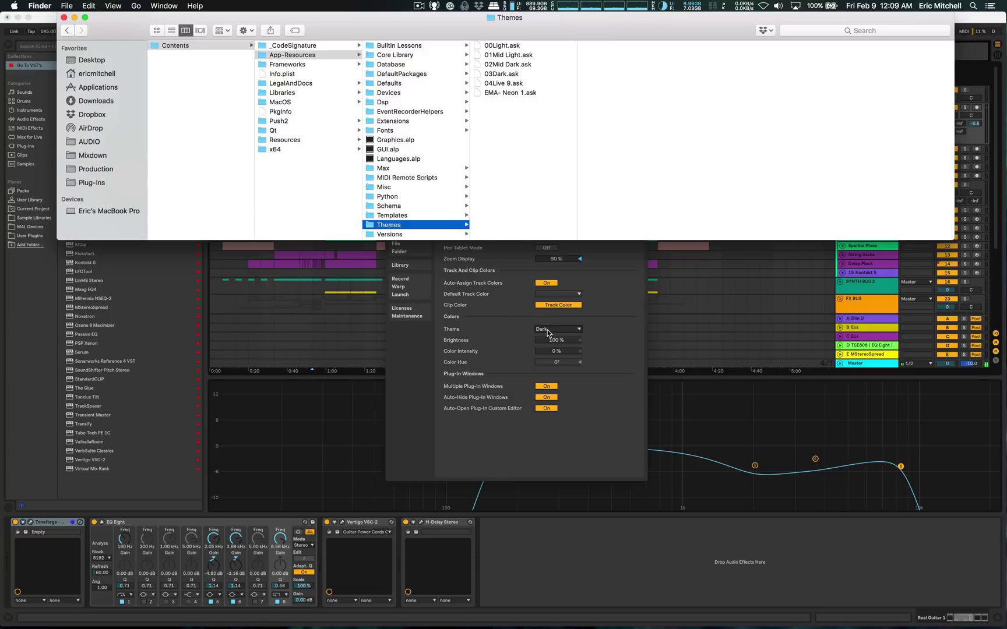
- Duplicate 03Dark.ask and rename the copy to NewTheme.ask
right_click(503, 78)
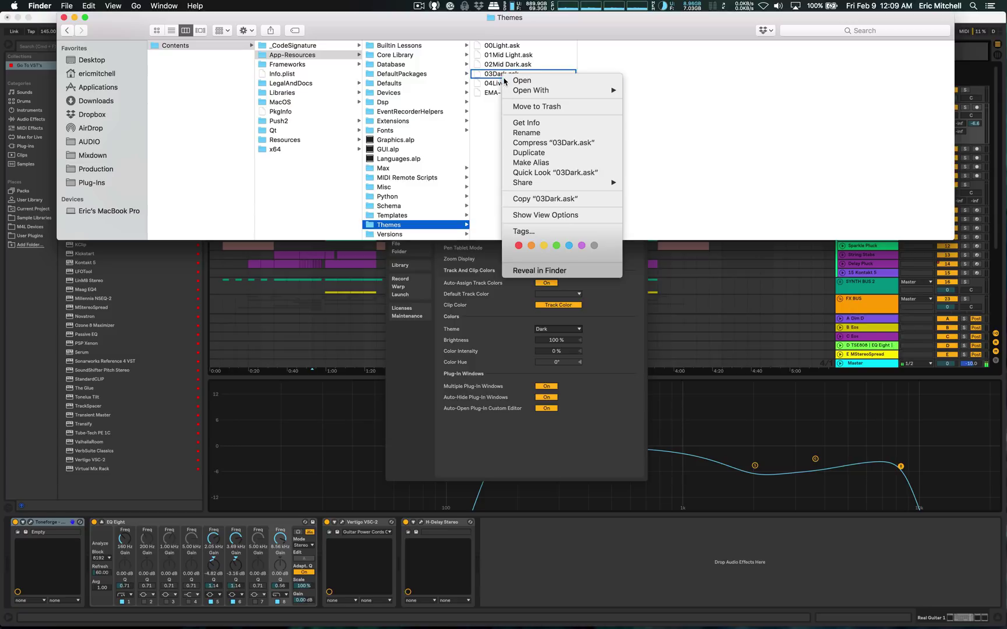
left_click(530, 153)
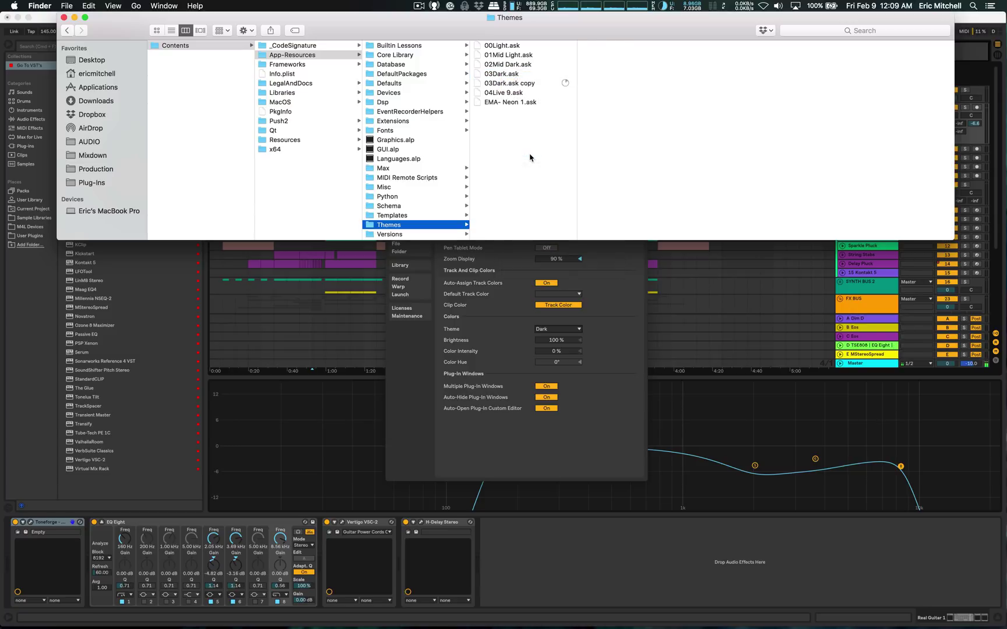
key("Return")
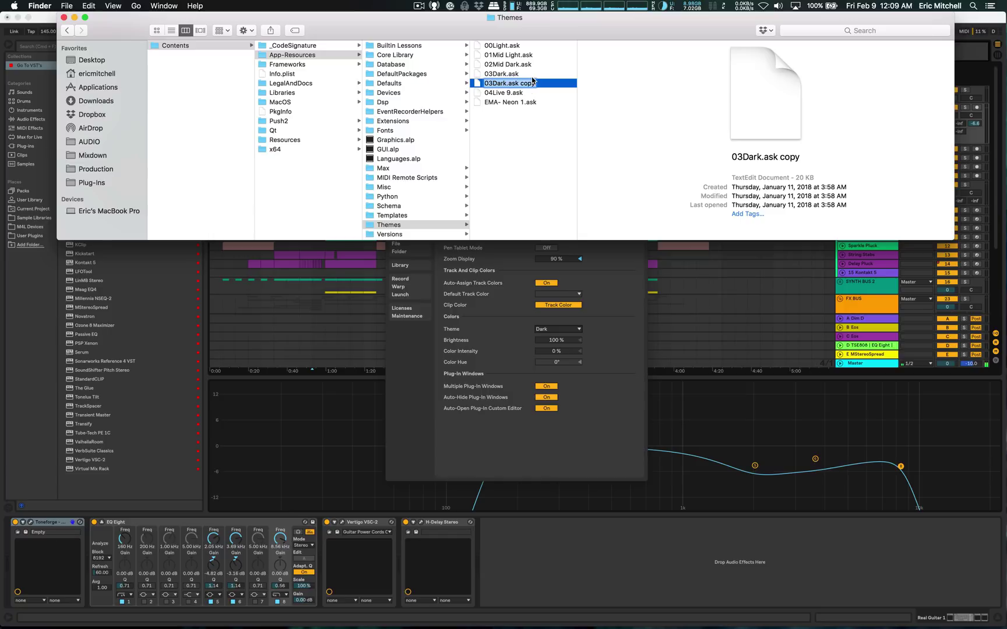
left_click(532, 82)
key("BackSpace")
key("BackSpace")
key("BackSpace")
key("BackSpace")
key("BackSpace")
key("BackSpace")
key("BackSpace")
key("BackSpace")
key("BackSpace")
key("BackSpace")
key("BackSpace")
type("NewTheme")
key("Return")
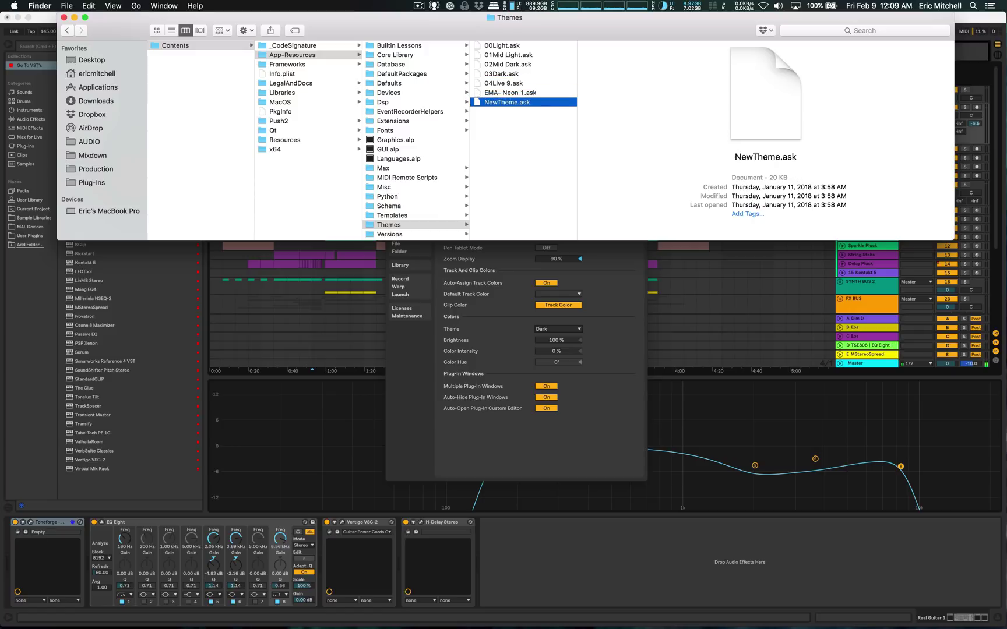
- Bring up the Choose Application dialog for opening NewTheme.ask
right_click(509, 105)
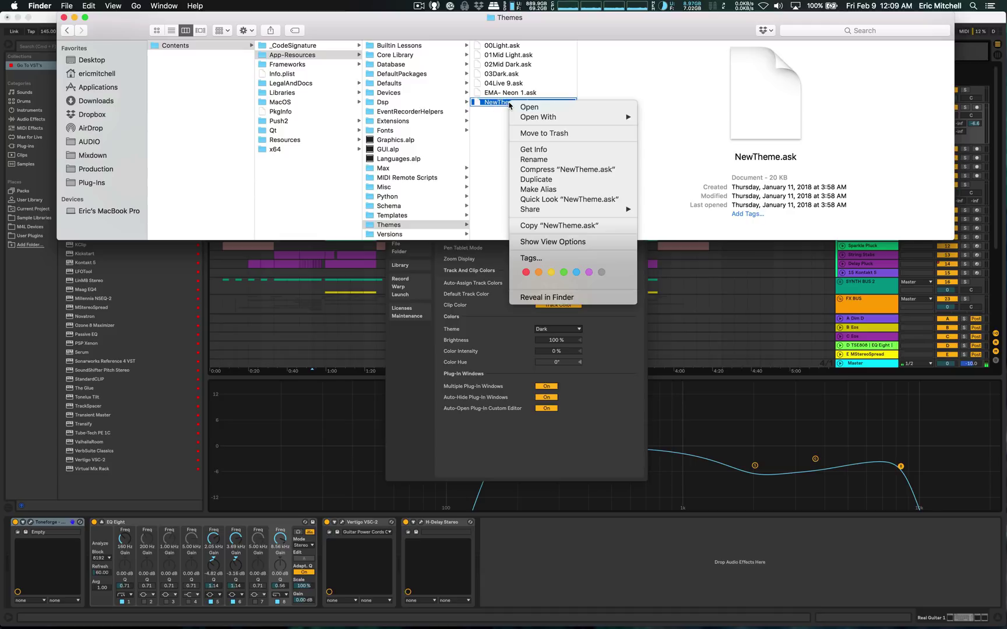
mouse_move(532, 117)
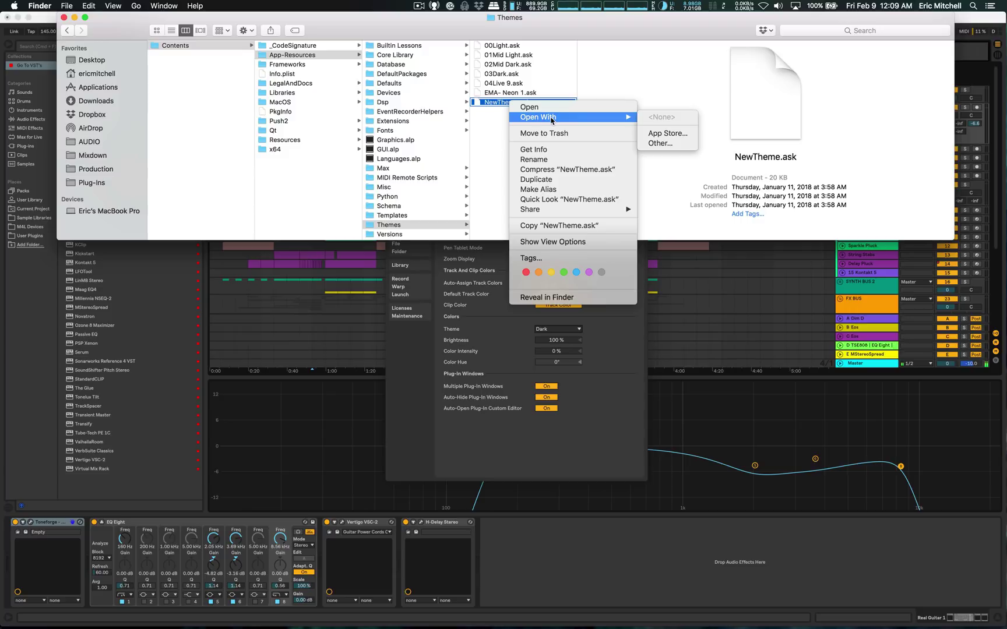
left_click(659, 144)
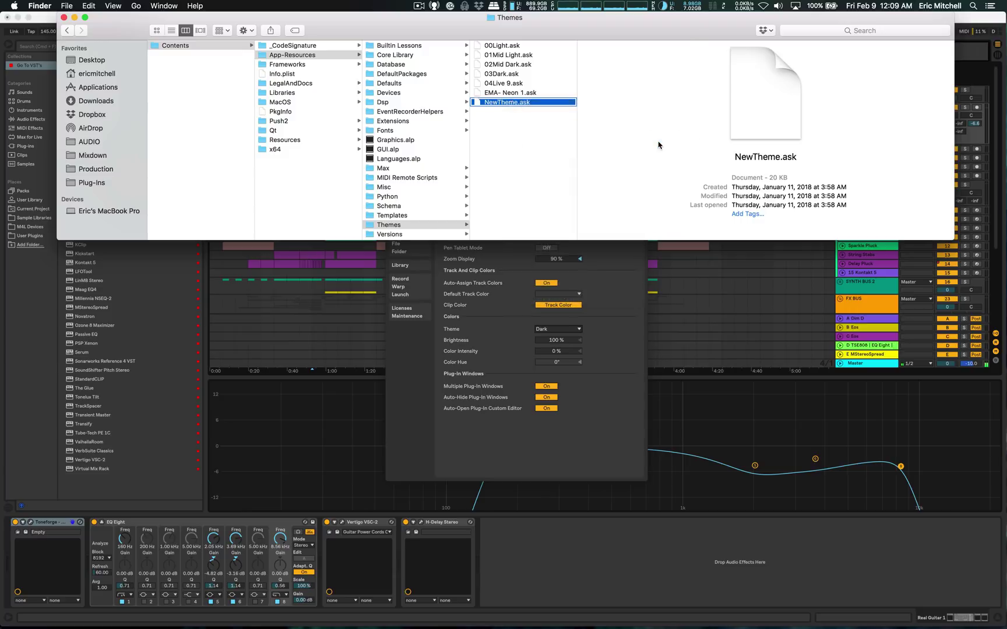
- Try TextEdit in the Applications list, then settle on Plain Text Editor
scroll(461, 210, "down", 10)
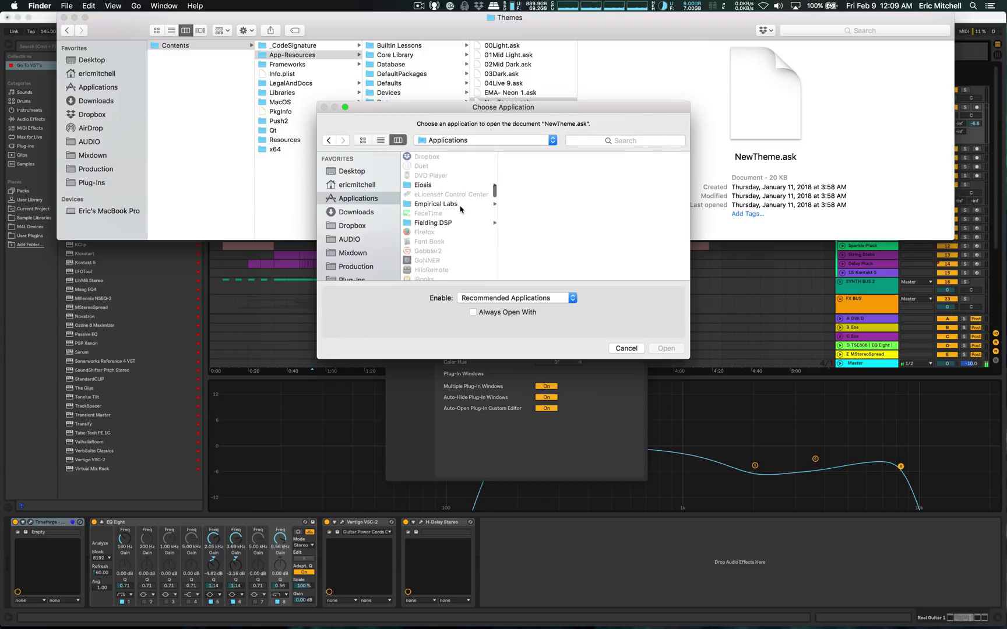
scroll(461, 210, "down", 10)
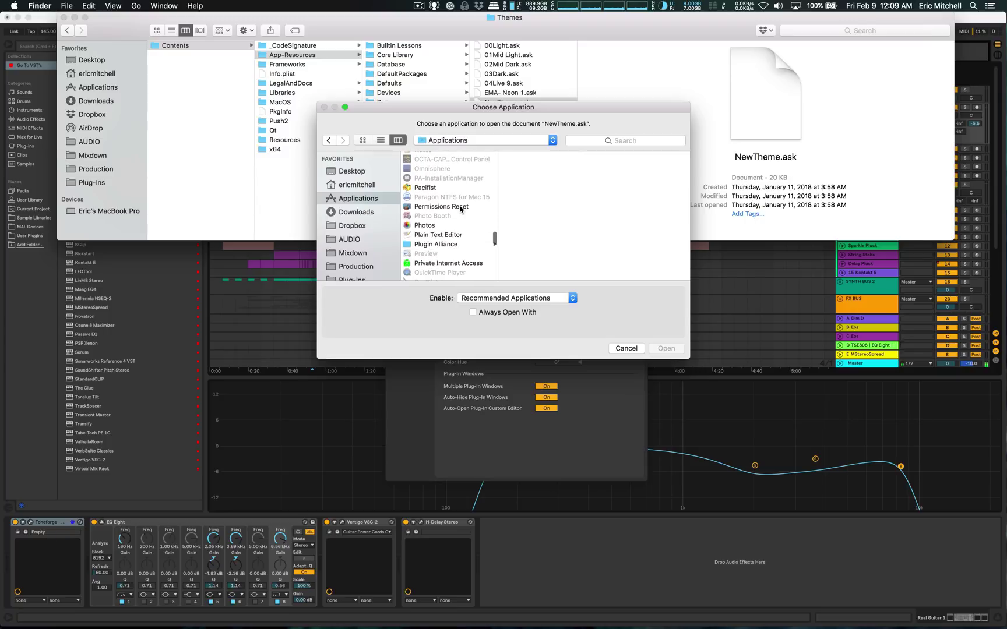
left_click(435, 193)
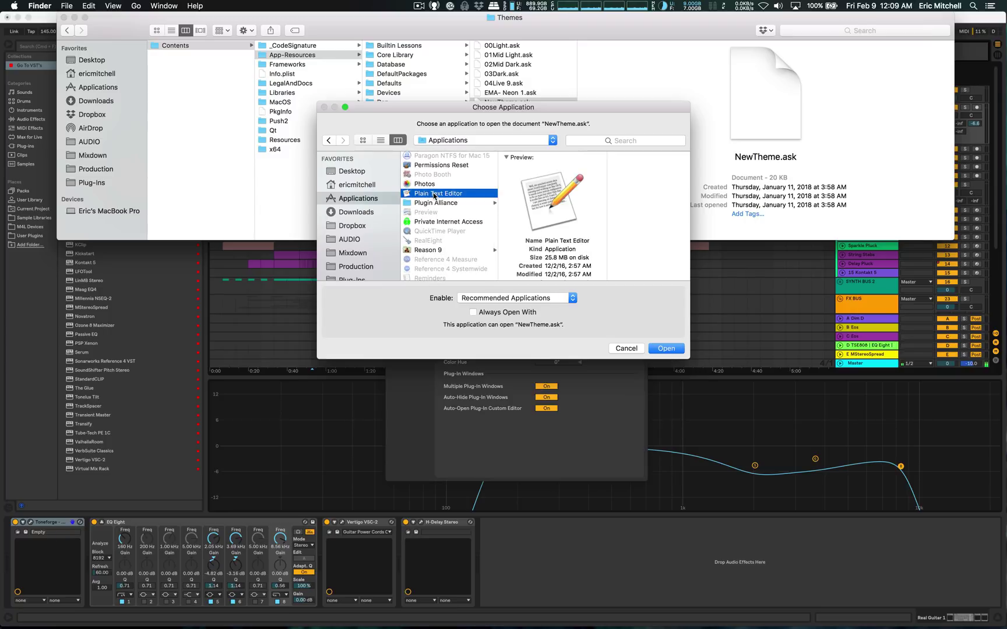
scroll(435, 194, "down", 1)
scroll(435, 196, "down", 10)
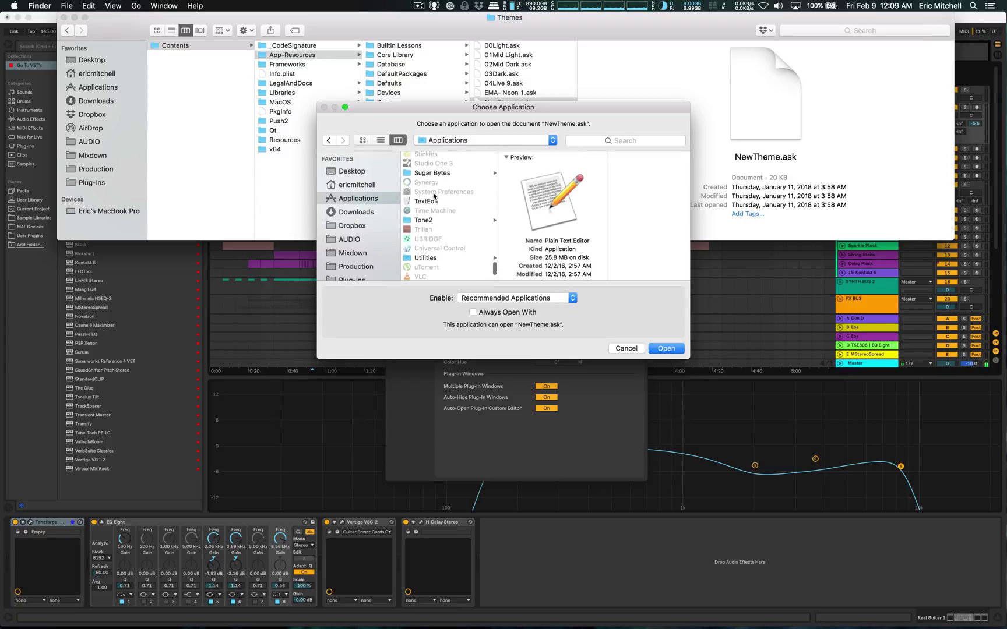
left_click(428, 202)
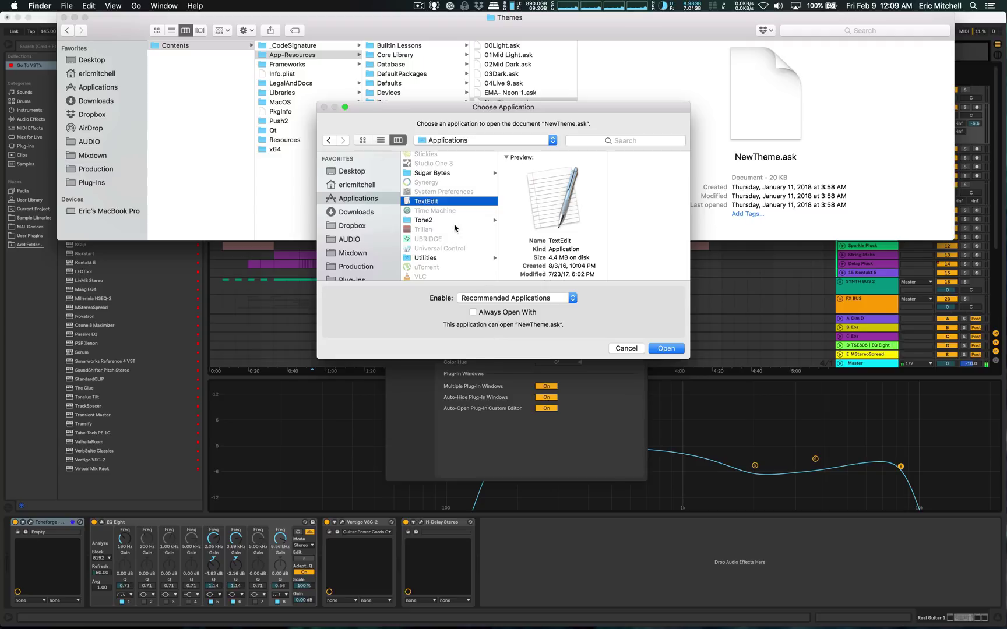
scroll(445, 220, "up", 10)
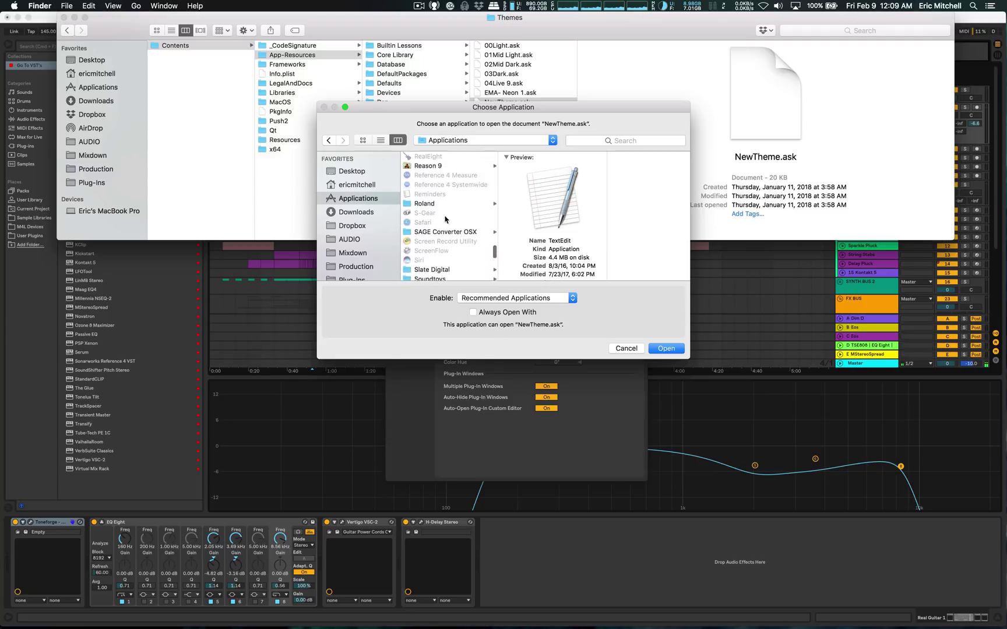
scroll(446, 219, "up", 5)
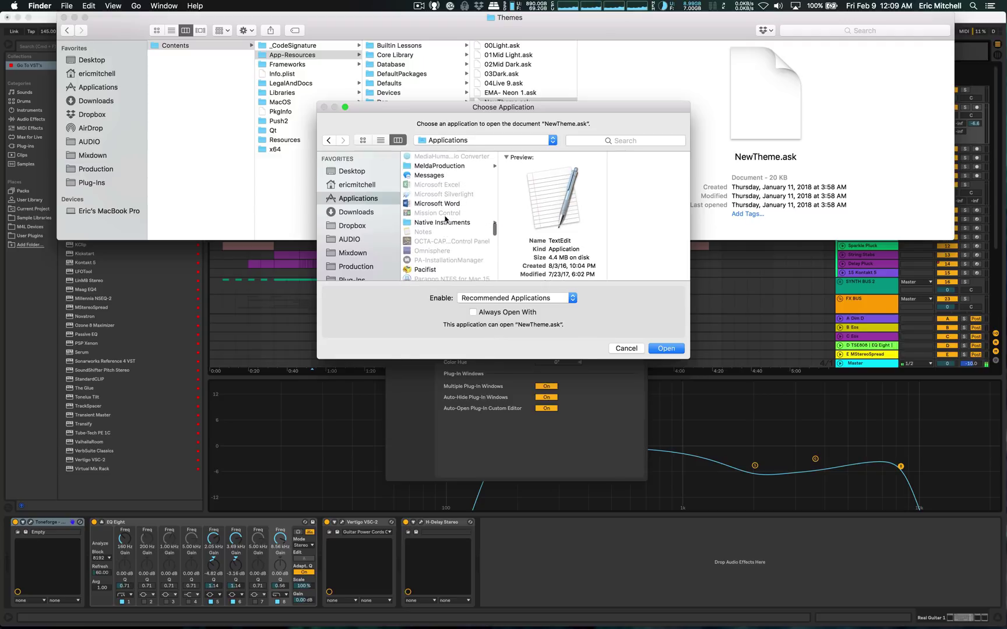
scroll(445, 220, "down", 10)
scroll(446, 219, "up", 1)
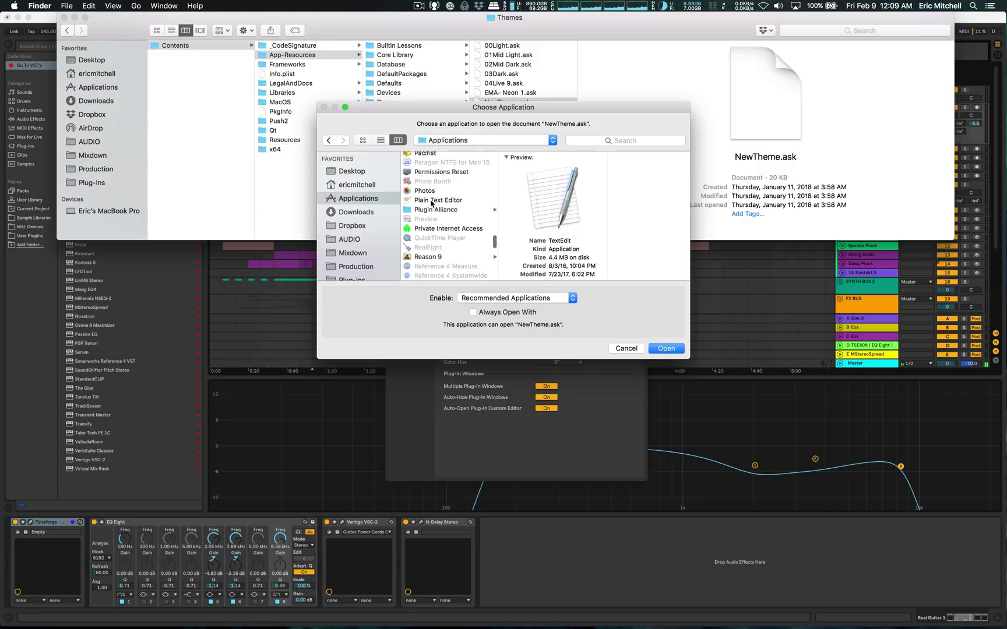
left_click(432, 201)
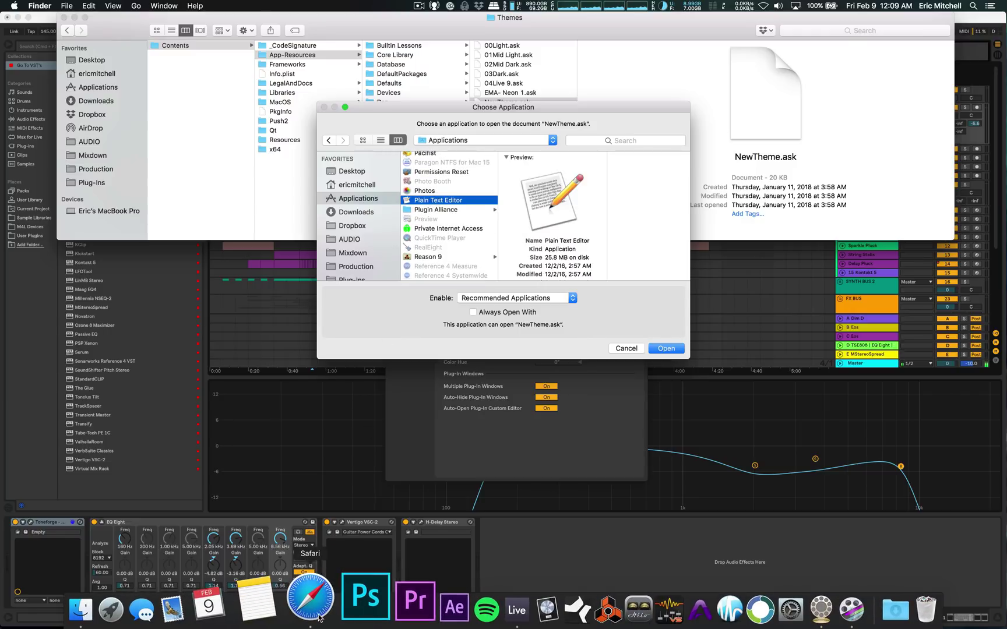
left_click(304, 603)
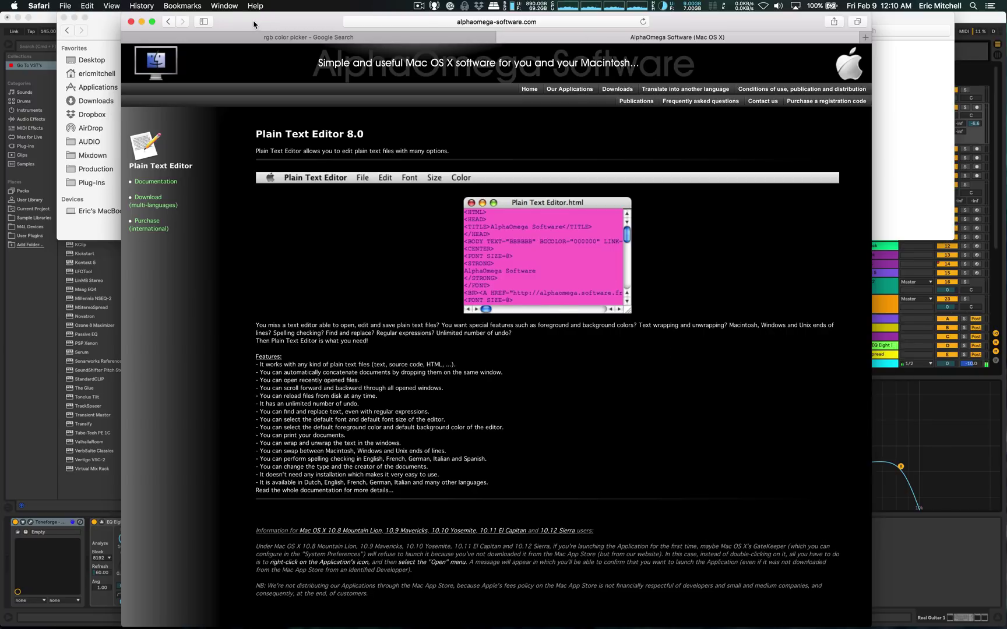
left_click(142, 22)
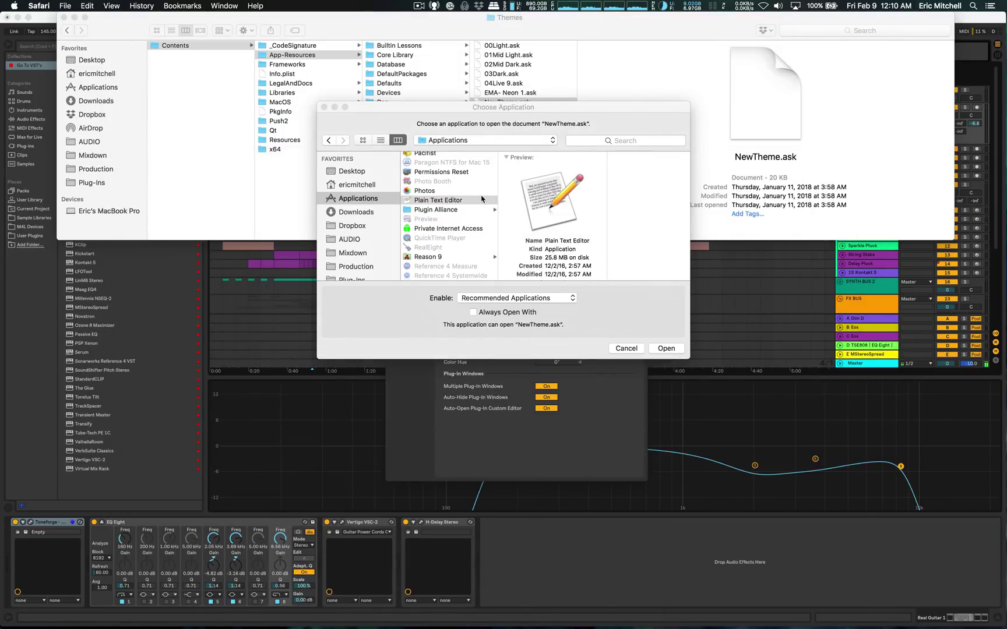
left_click(458, 200)
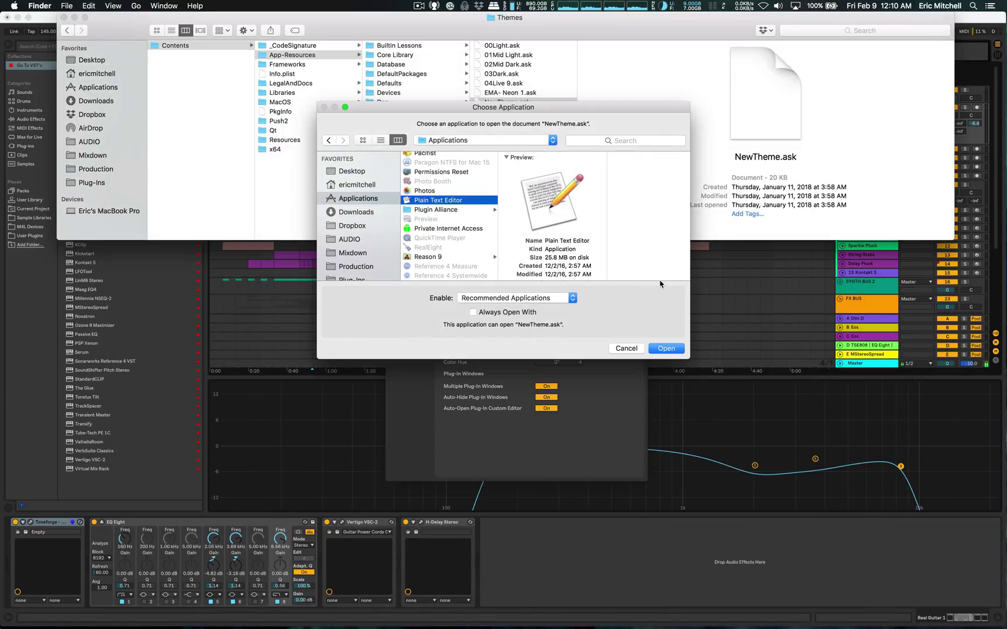
- Open NewTheme.ask in Plain Text Editor, enlarge the window, and scroll through its XML colours
left_click(664, 348)
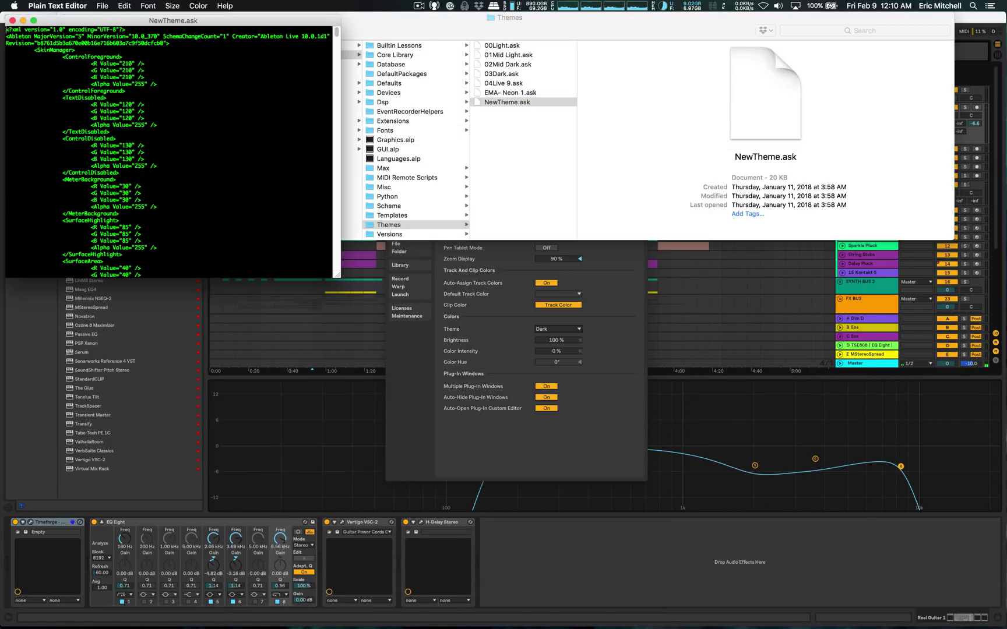
left_click_drag(337, 277, 363, 567)
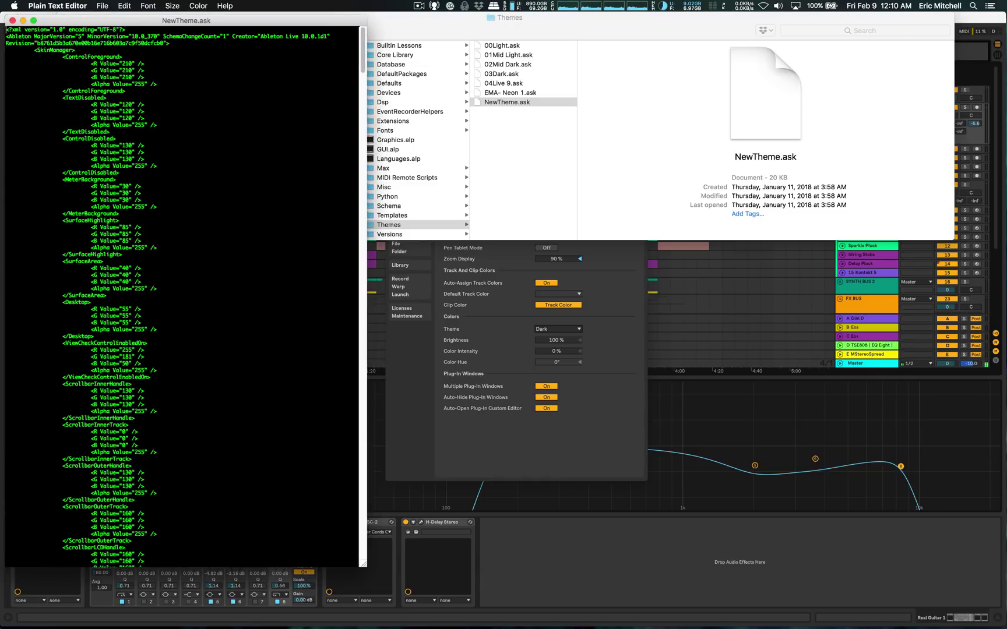
scroll(181, 296, "down", 20)
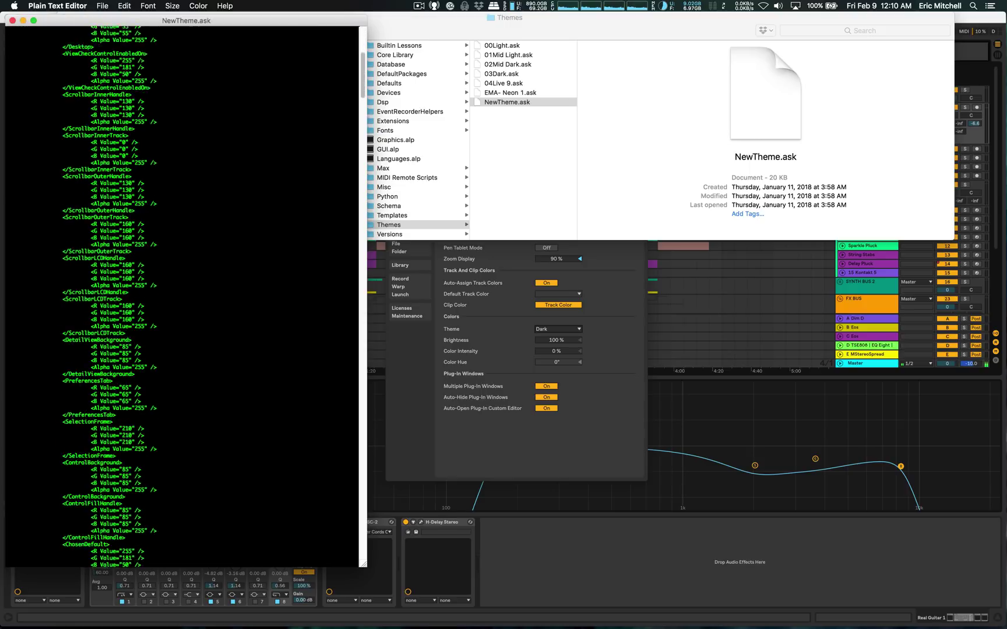
scroll(181, 296, "up", 20)
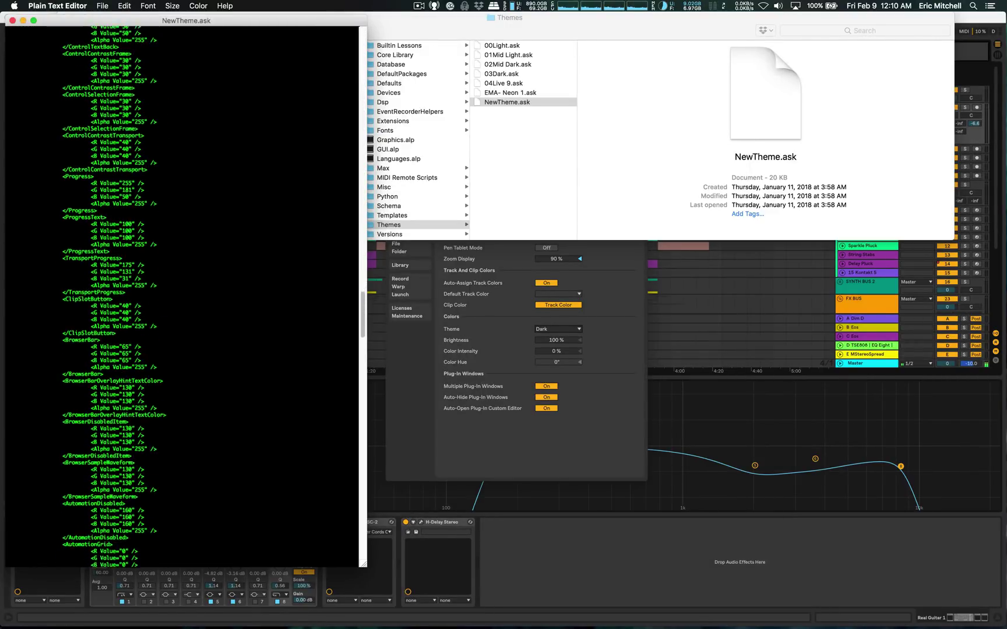
scroll(181, 296, "up", 15)
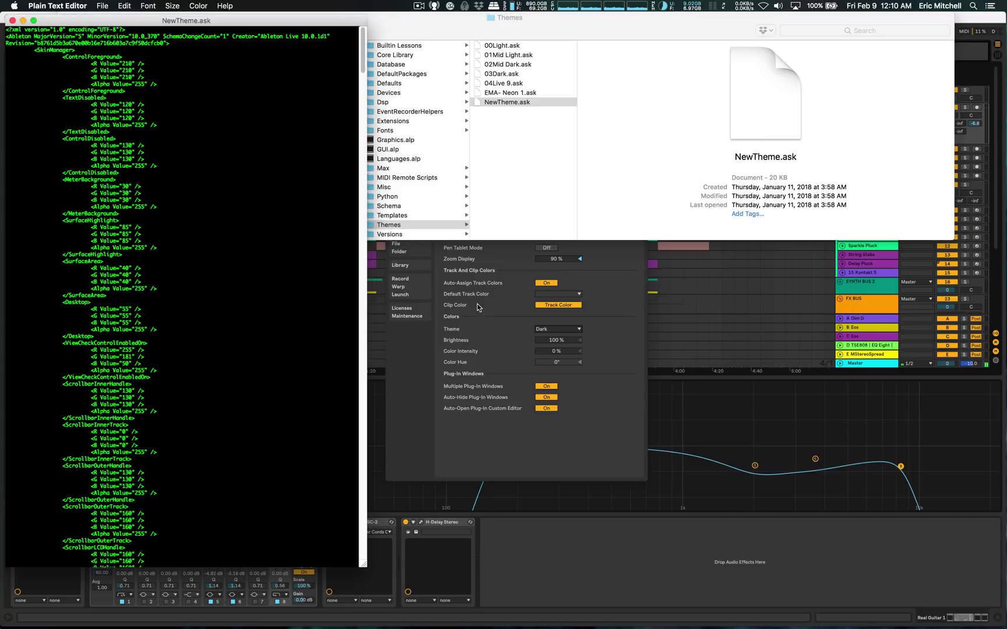
- Switch to Safari and bring up the Google 'rgb color picker' results
left_click(305, 617)
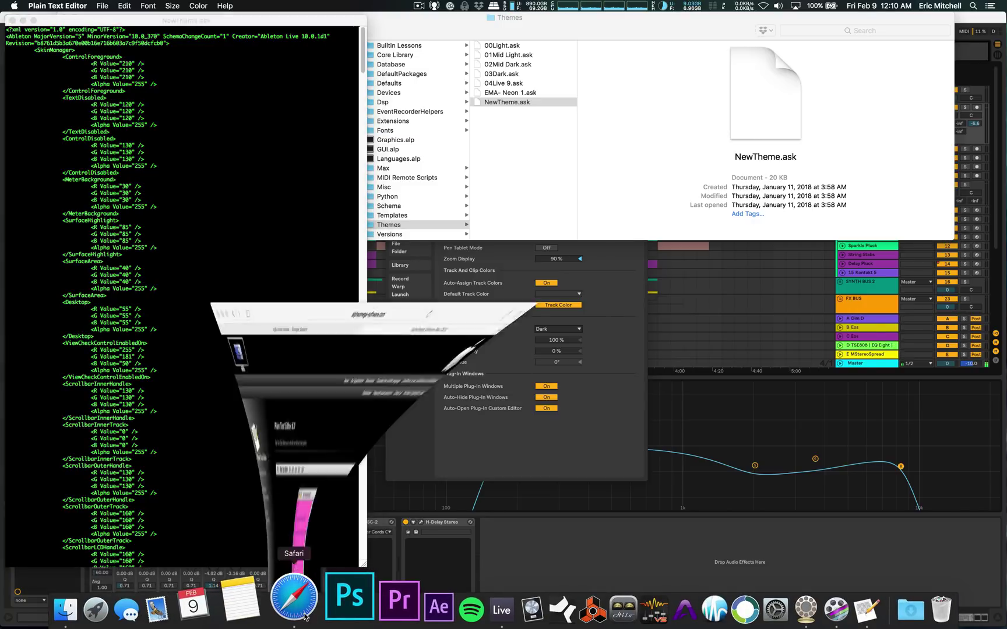
left_click(330, 39)
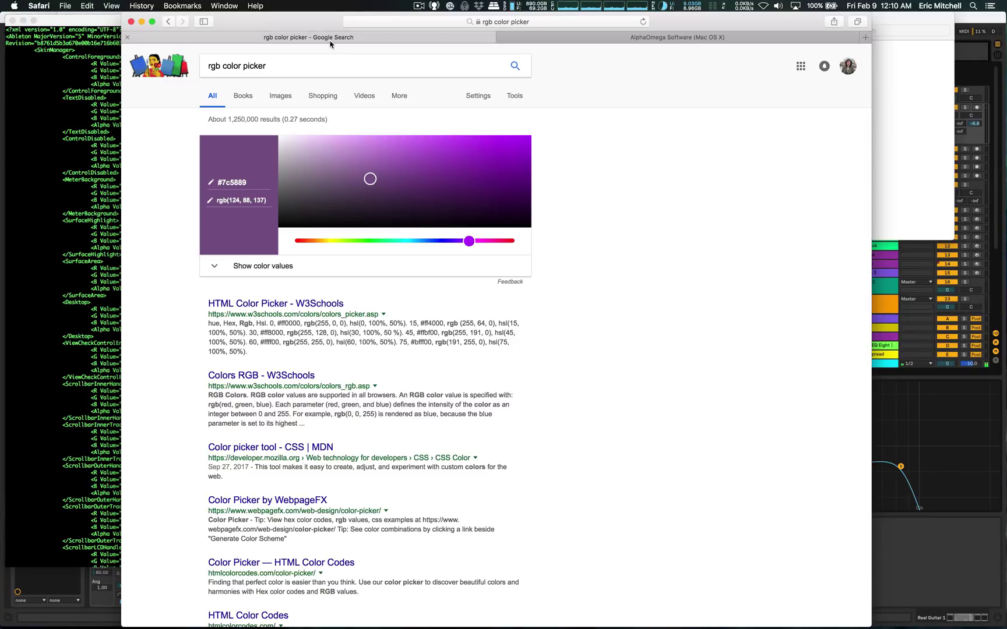
left_click(209, 65)
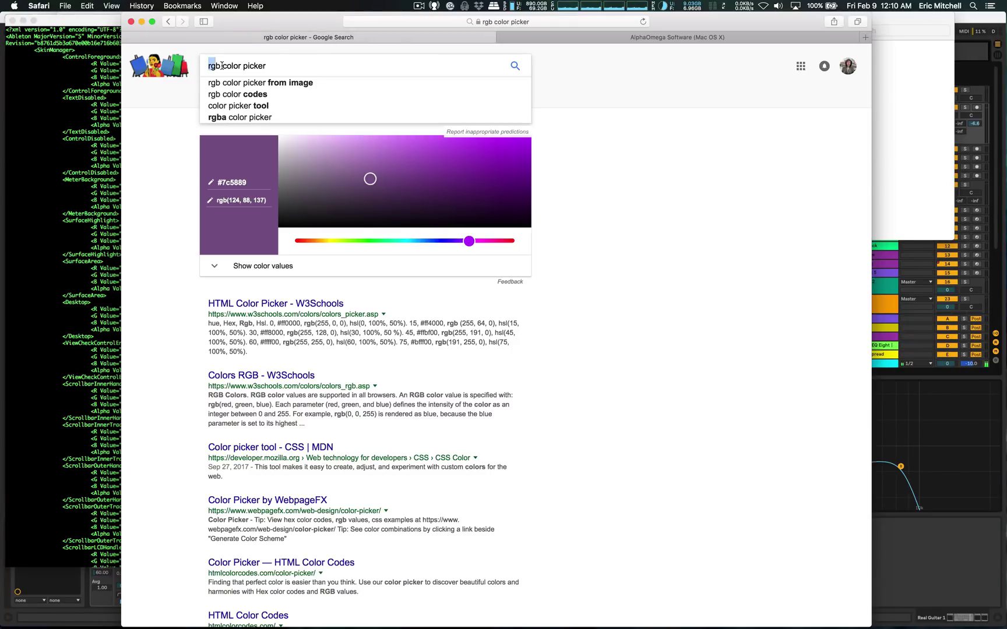
key("super+a")
left_click(570, 175)
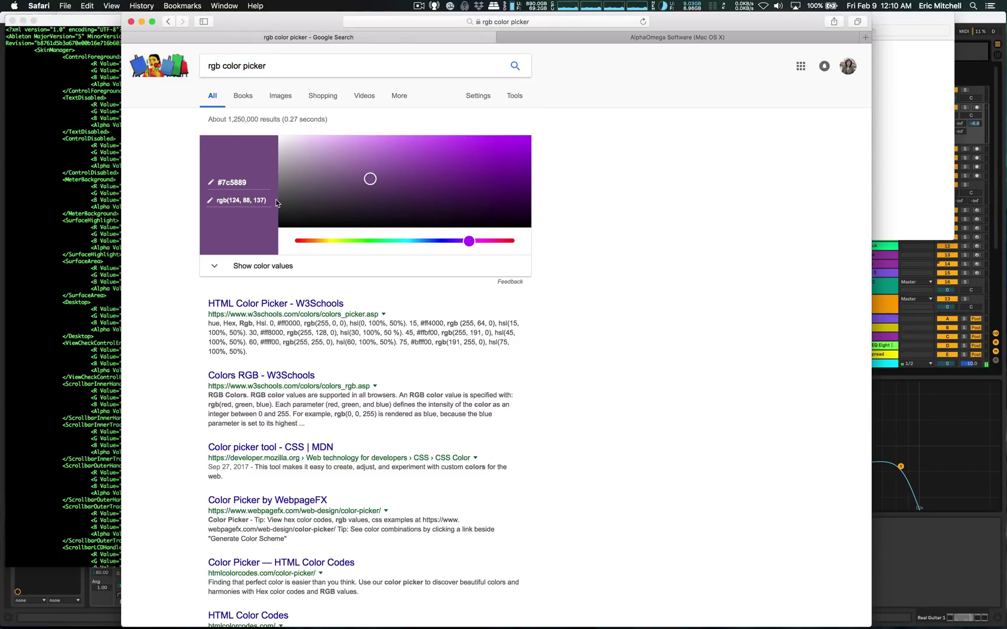
- Darken the picker colour to purple #59296b and bring NewTheme.ask back to the front
left_click(233, 200)
left_click_drag(373, 182, 433, 190)
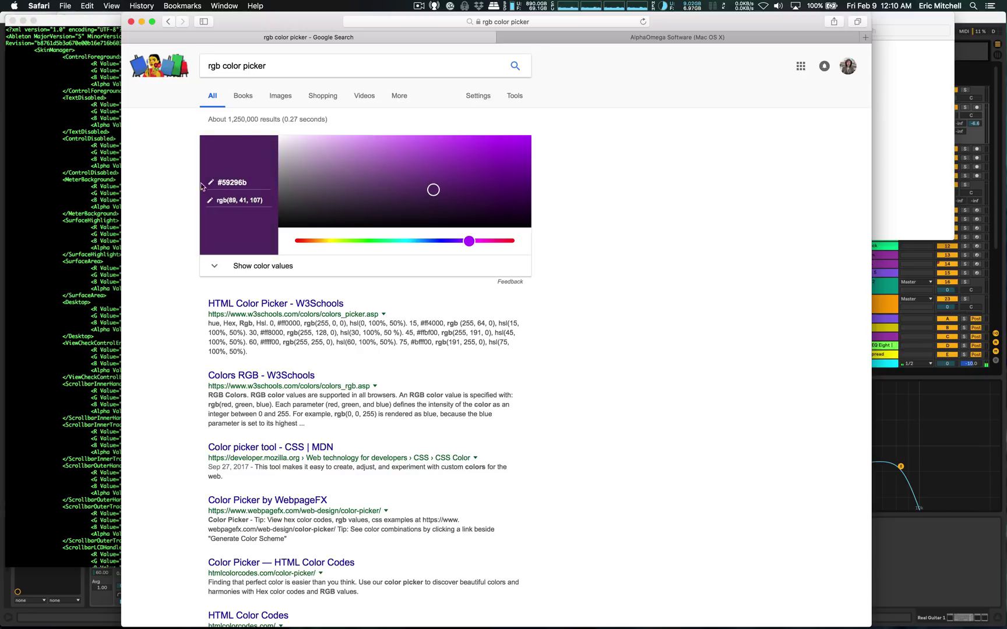
left_click(103, 25)
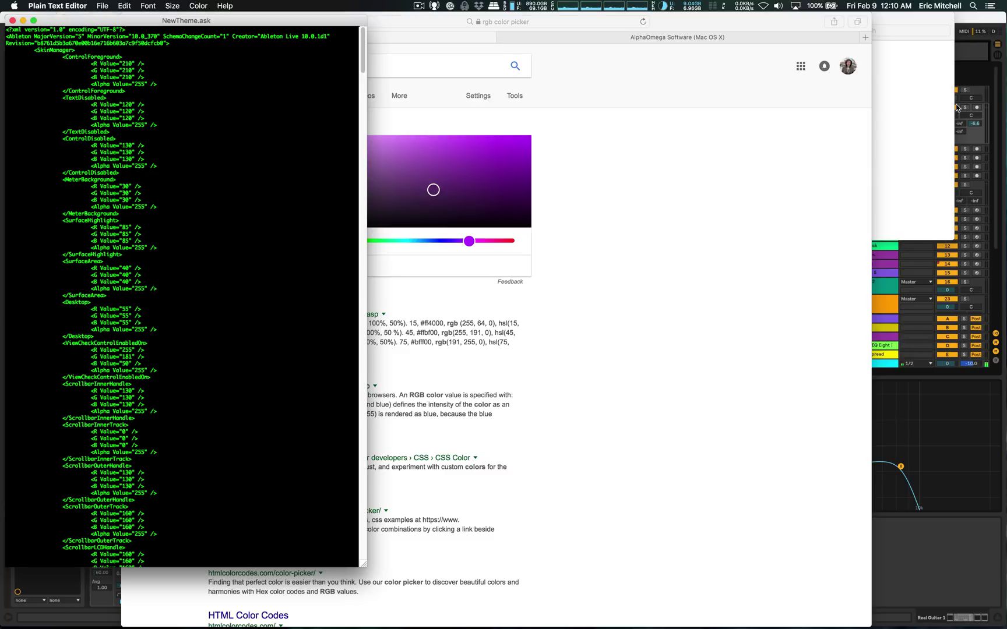
- Glance at Ableton Live, then shift Safari's colour picker to gold #ddba2e, rgb(221, 186, 46)
left_click(967, 24)
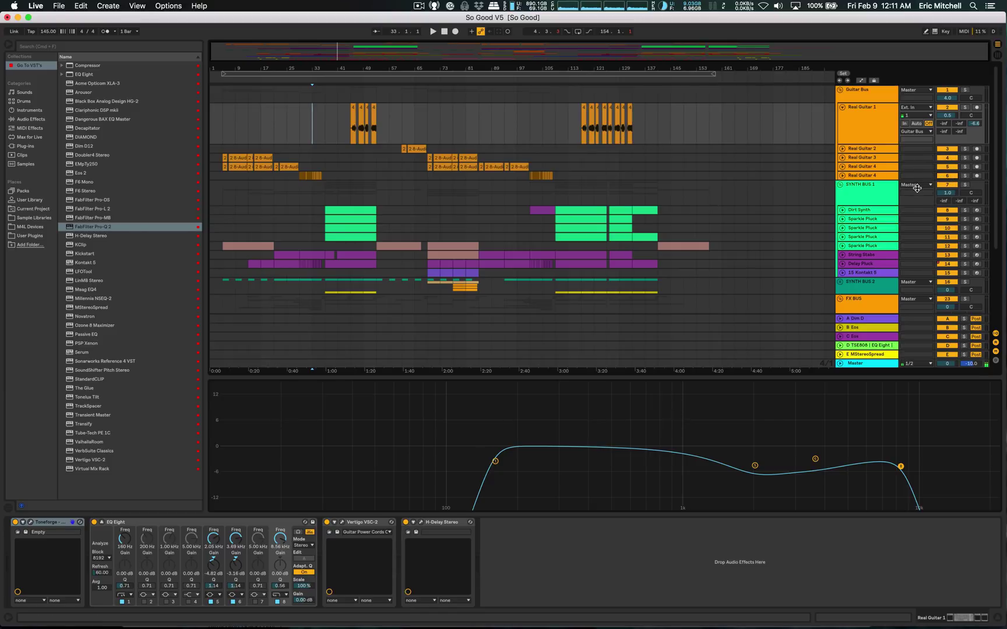
mouse_move(303, 626)
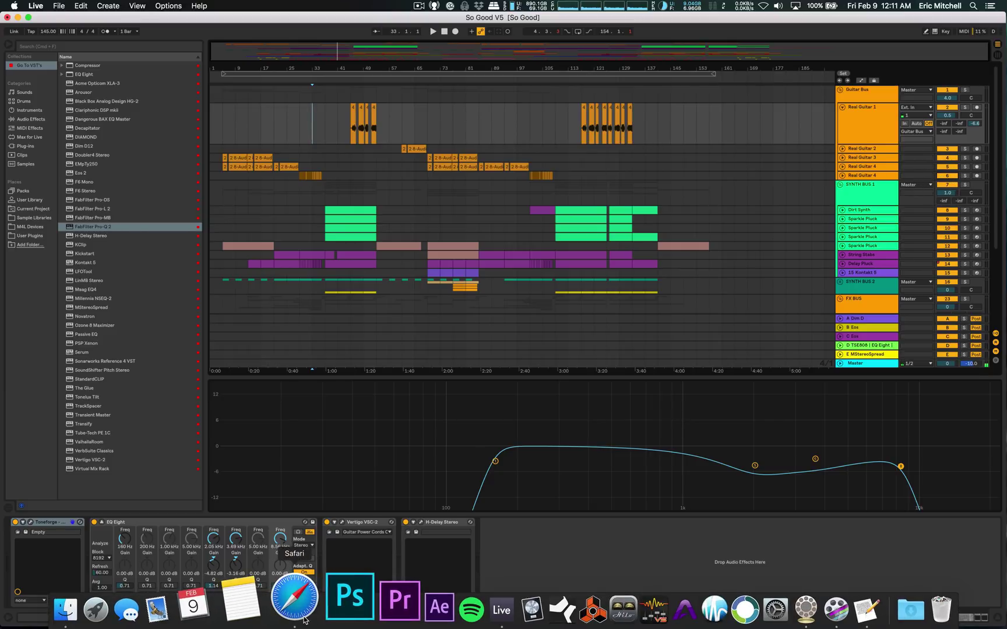
left_click(296, 601)
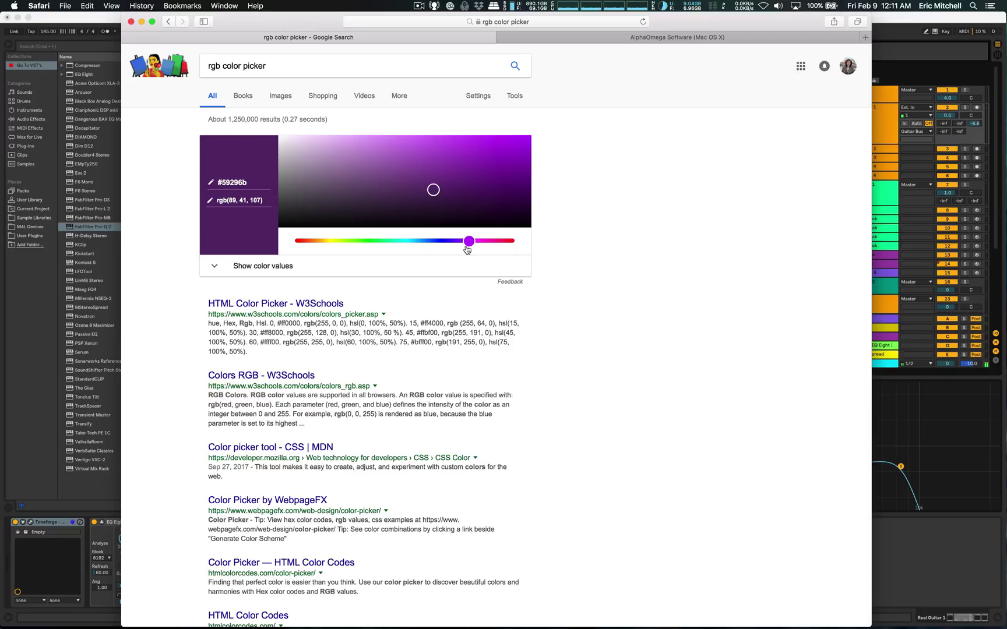
left_click_drag(471, 245, 326, 249)
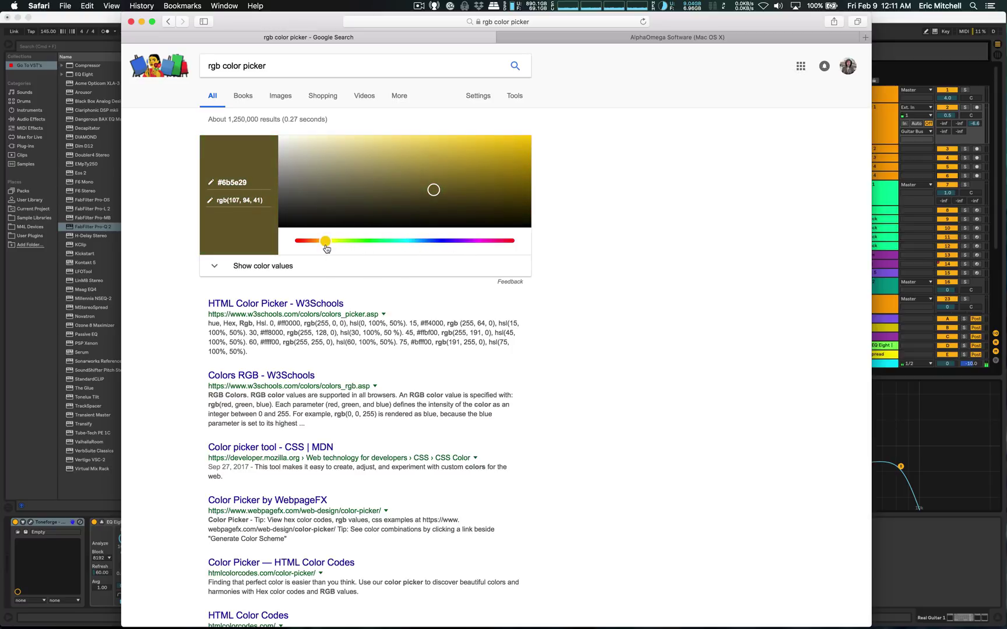
left_click_drag(434, 190, 480, 150)
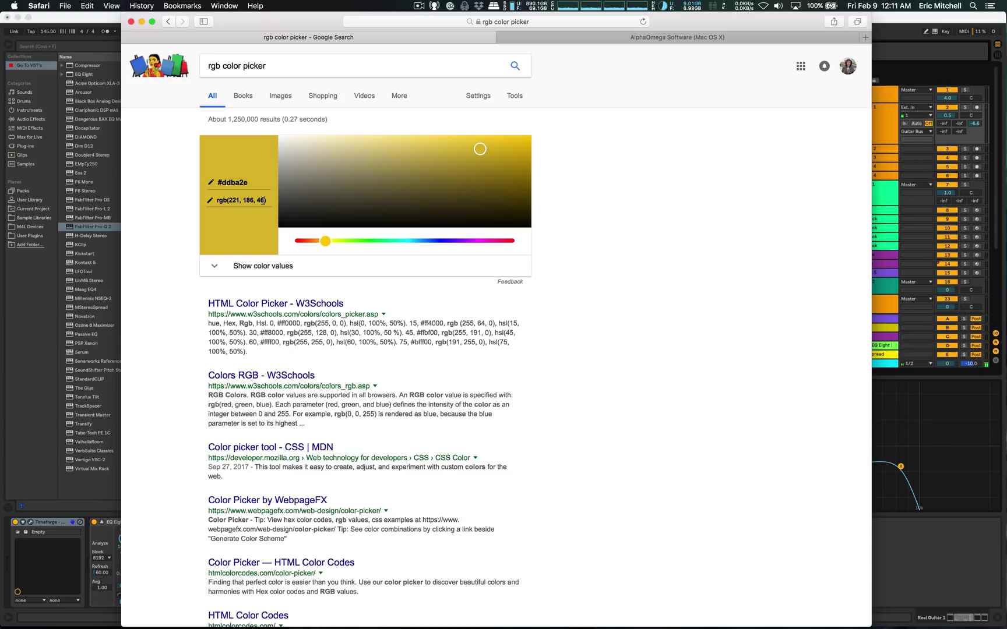
- Scroll NewTheme.ask to the ViewCheckControlEnabledOn entry and select its R value
mouse_move(728, 609)
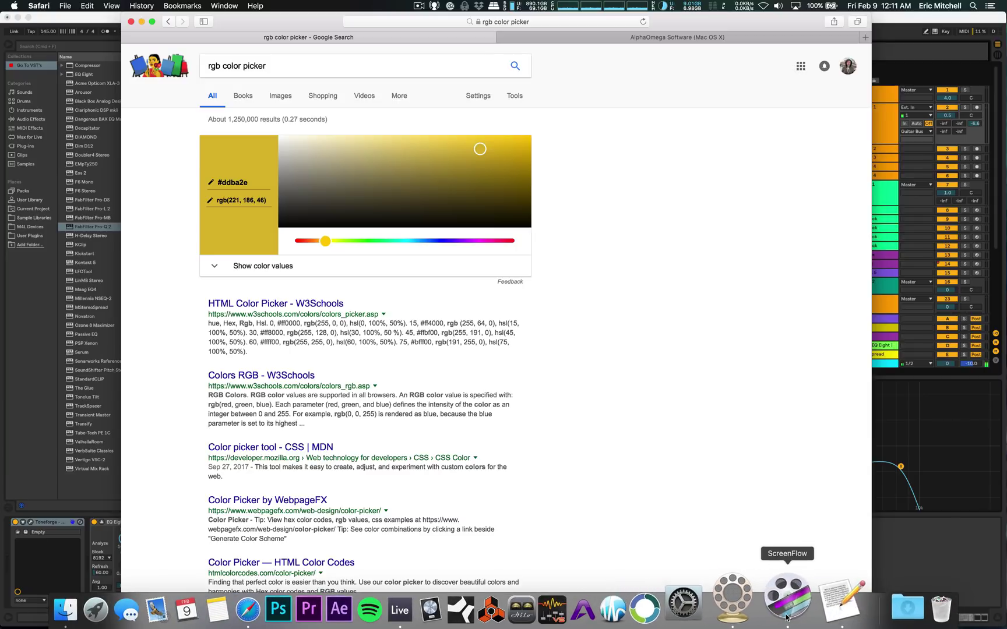
left_click(808, 610)
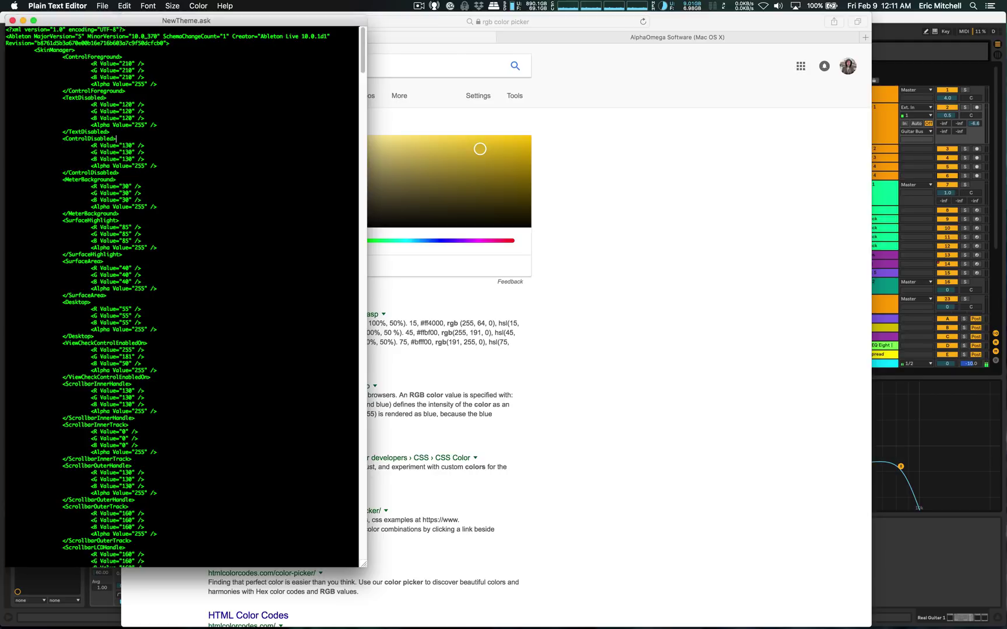
scroll(182, 296, "down", 5)
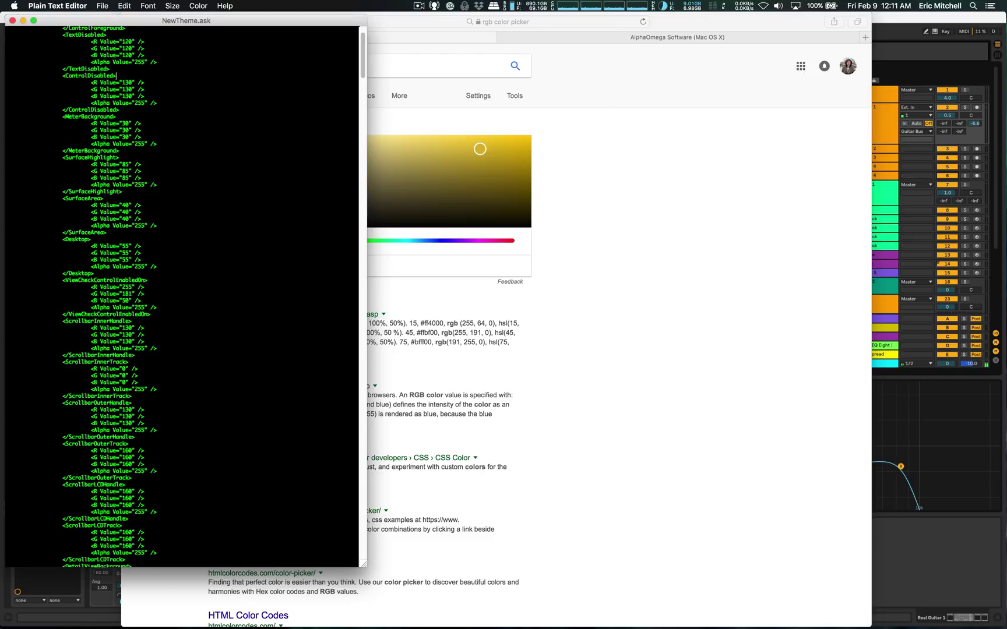
scroll(181, 296, "down", 2)
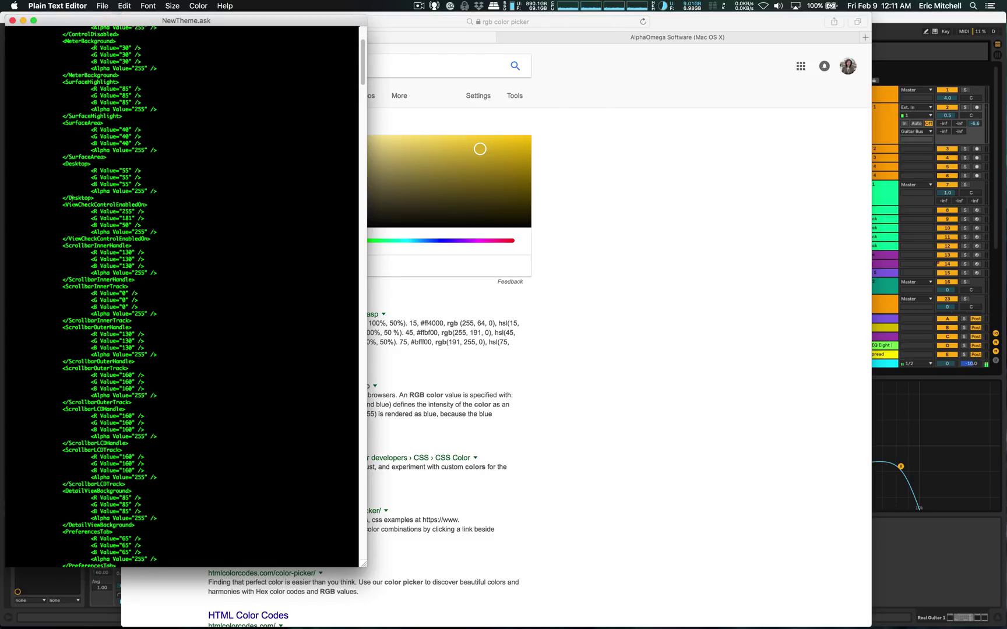
left_click_drag(71, 198, 95, 207)
left_click(95, 207)
- Move the picker to bright green #63f243, rgb(99, 242, 67), then go back to NewTheme.ask
left_click(555, 279)
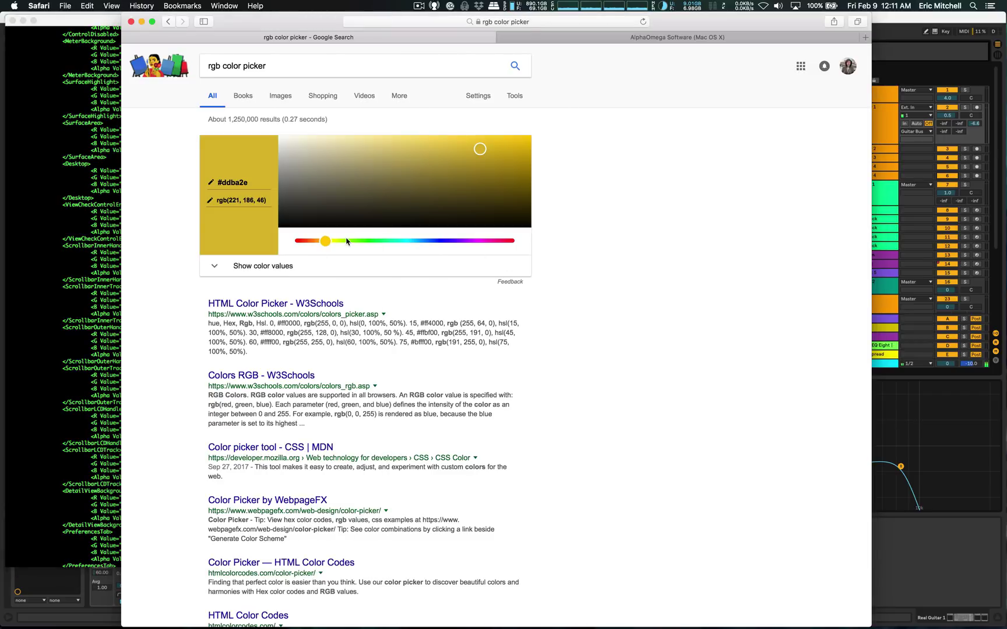
left_click_drag(328, 245, 365, 248)
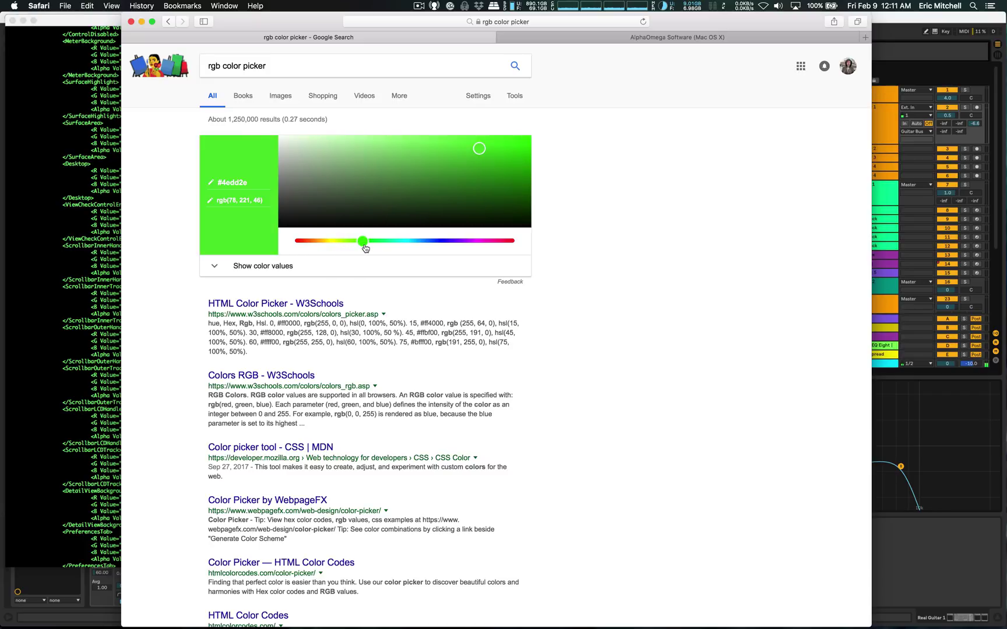
left_click_drag(480, 150, 460, 142)
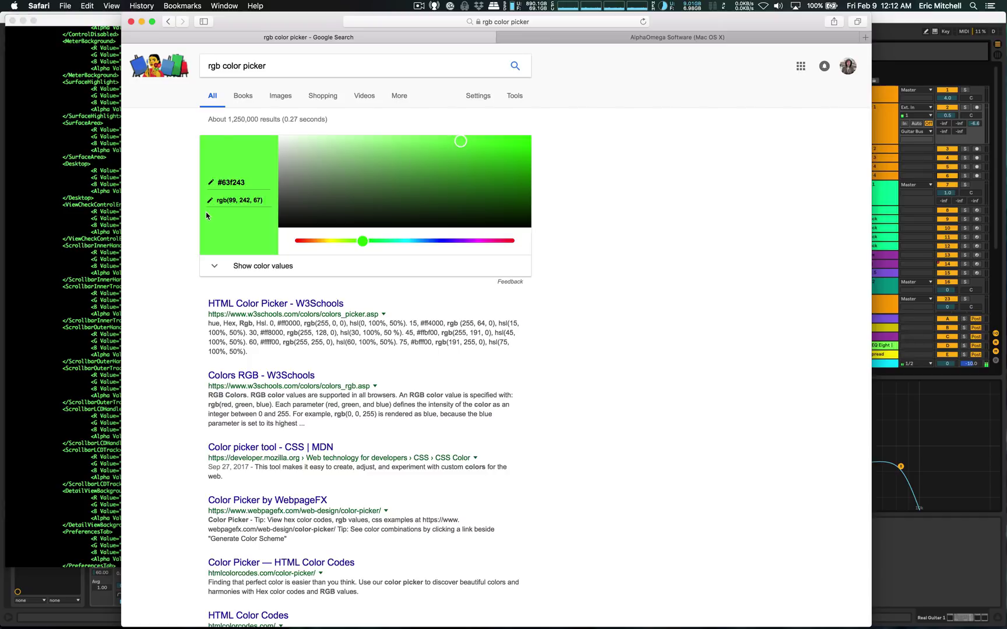
left_click(40, 225)
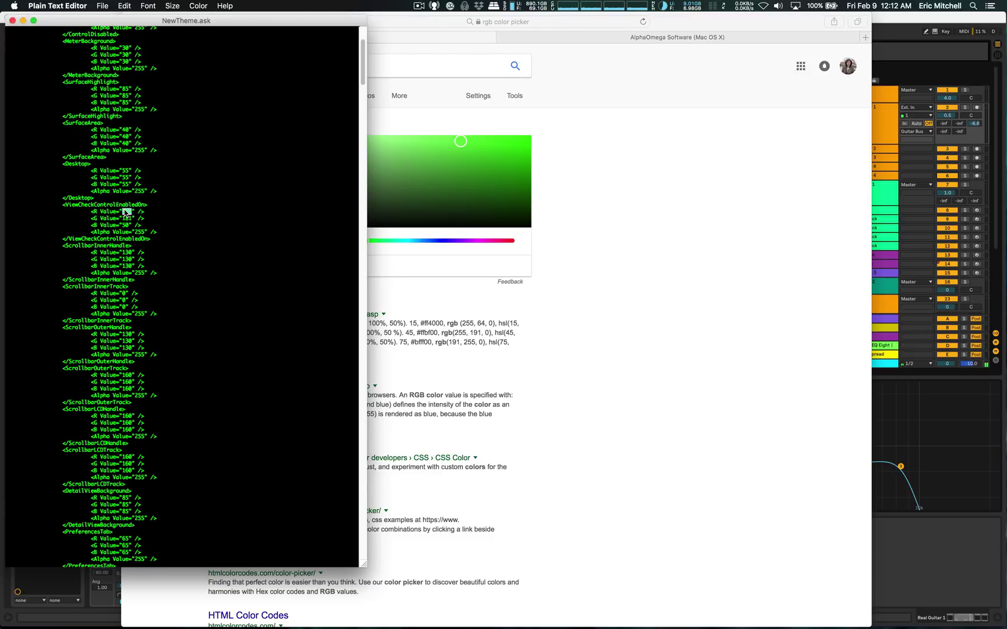
- Enter R 99, G 242, B 67 for ViewCheckControlEnabledOn, then switch to Ableton Live
type("99")
double_click(126, 218)
type("242")
double_click(124, 224)
left_click(522, 296)
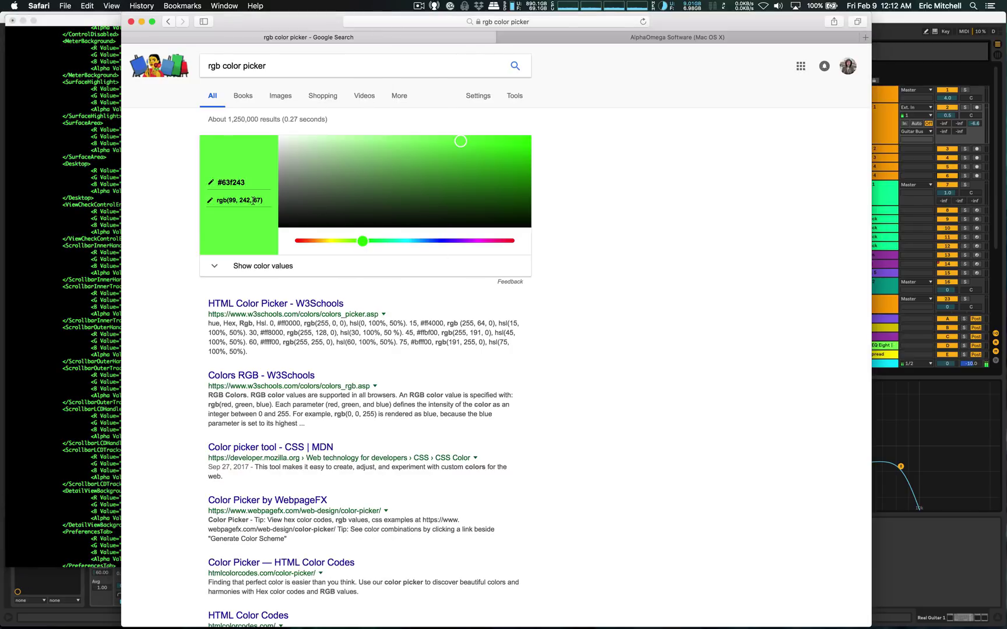
left_click(49, 243)
type("67\" />")
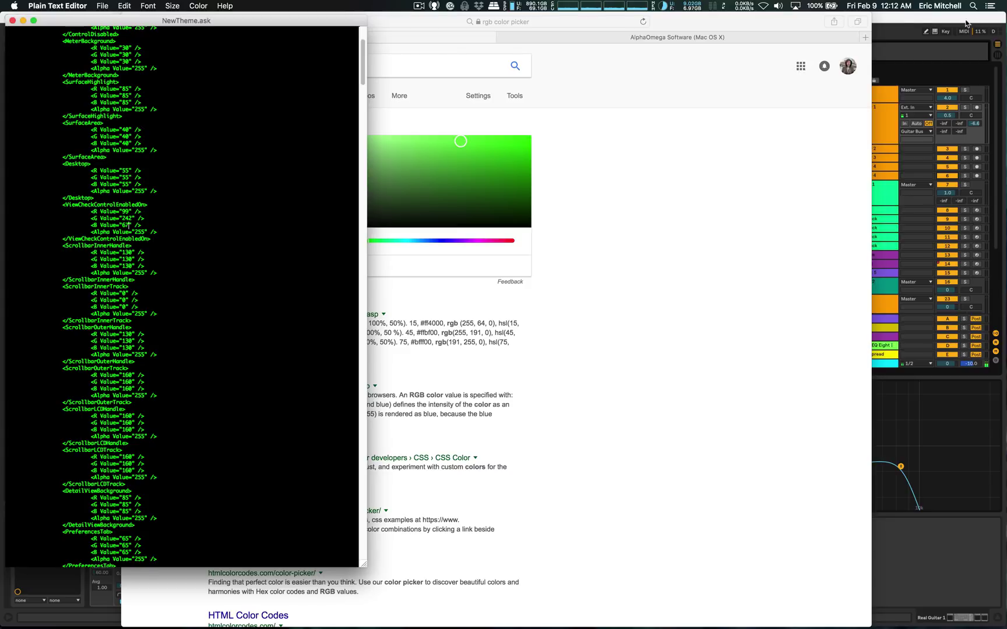
left_click(915, 23)
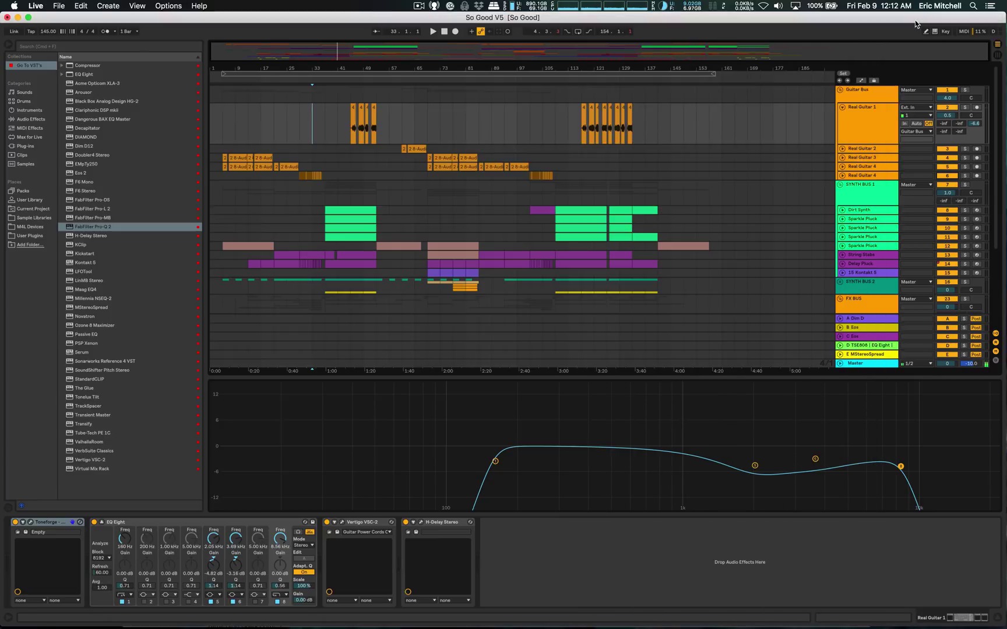
- Open Live's Preferences and its theme list, then close both without changing anything
left_click(36, 6)
left_click(42, 35)
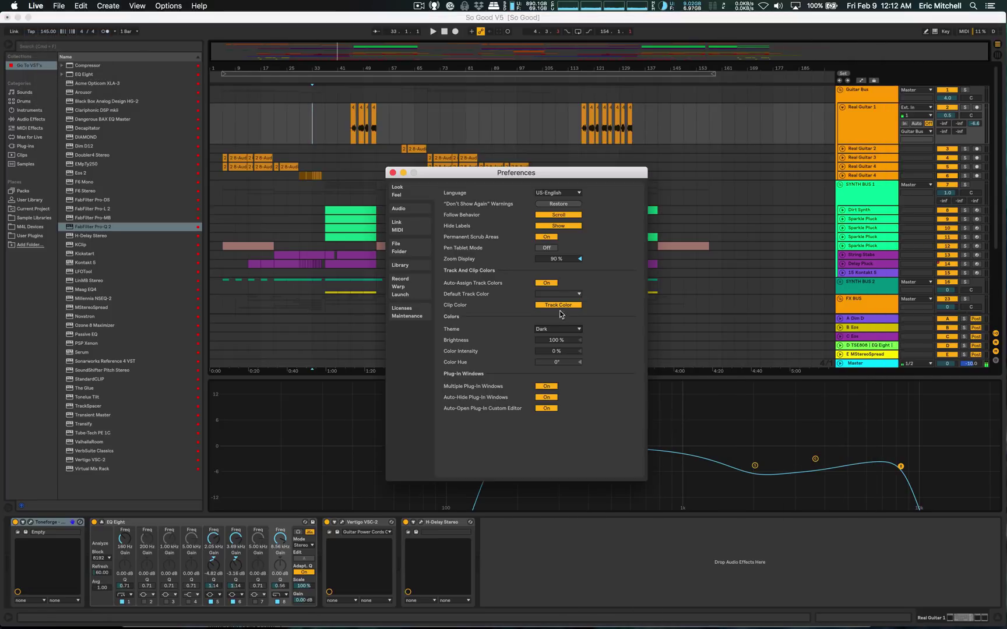
left_click(558, 330)
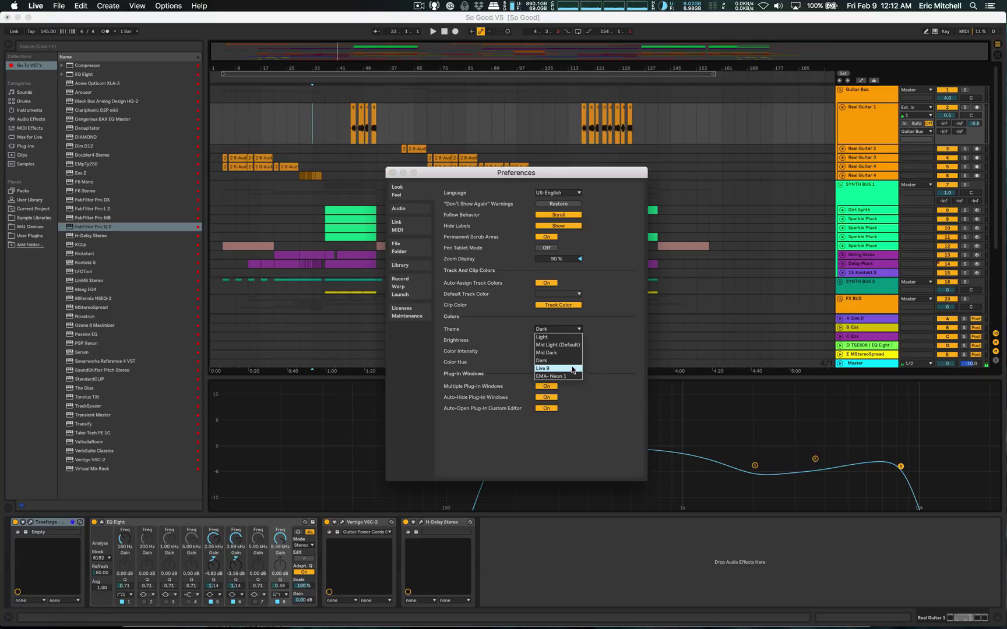
left_click(579, 329)
left_click(393, 172)
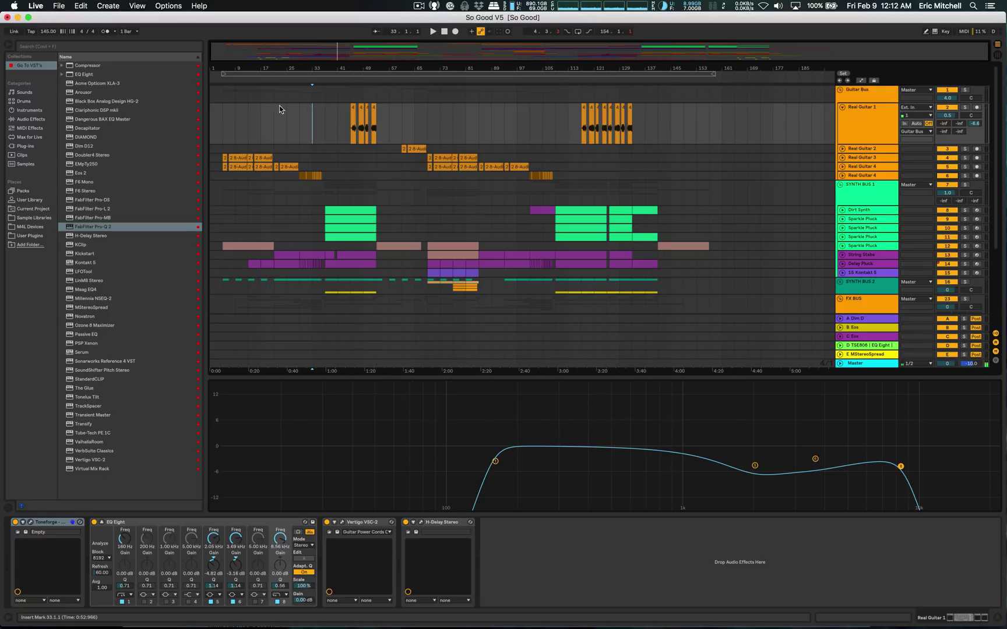
- Reopen Preferences and the Theme dropdown, which now lists NewTheme
left_click(36, 6)
left_click(36, 34)
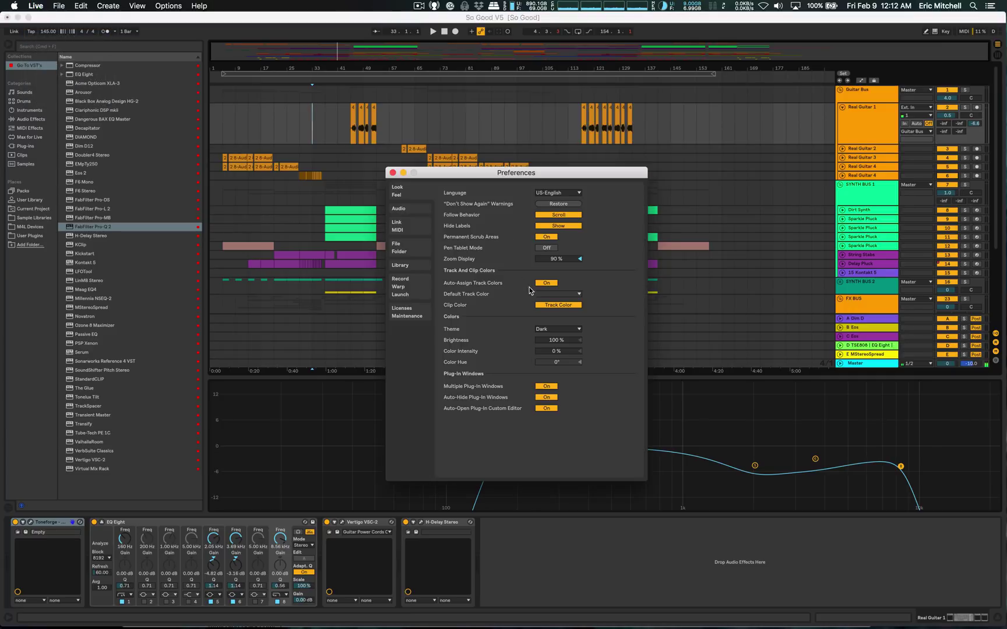
left_click(560, 329)
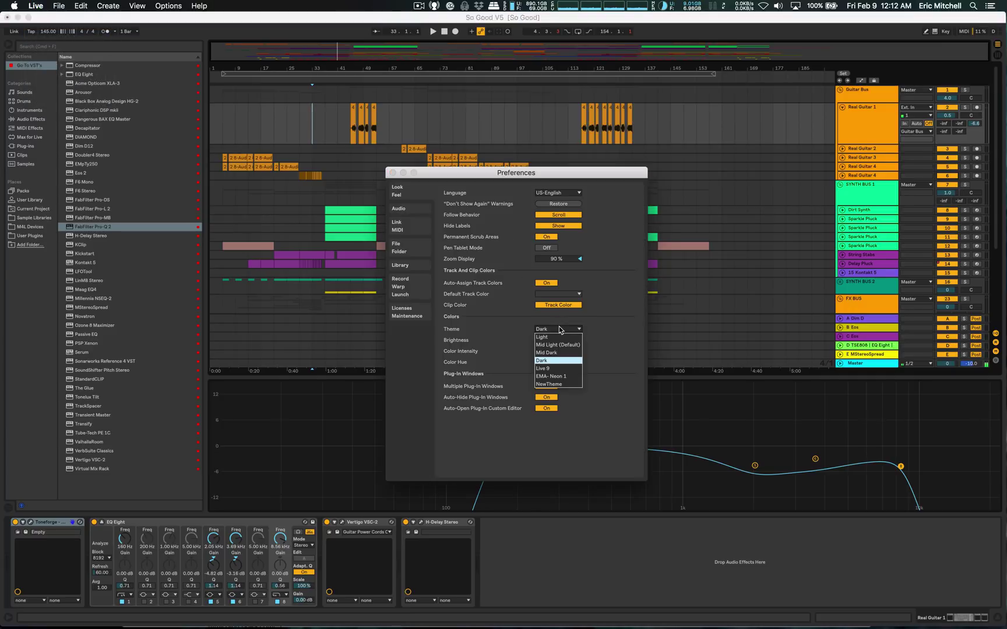
- Switch the Theme to NewTheme, then Dark, NewTheme again, and finally back to Dark
left_click(562, 386)
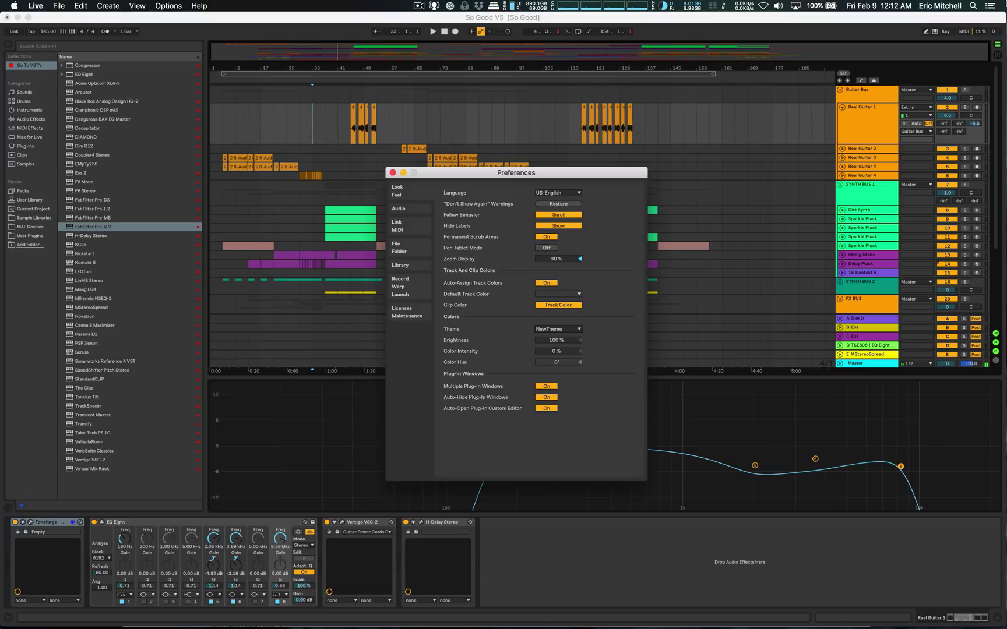
left_click(573, 333)
left_click(560, 363)
left_click(563, 329)
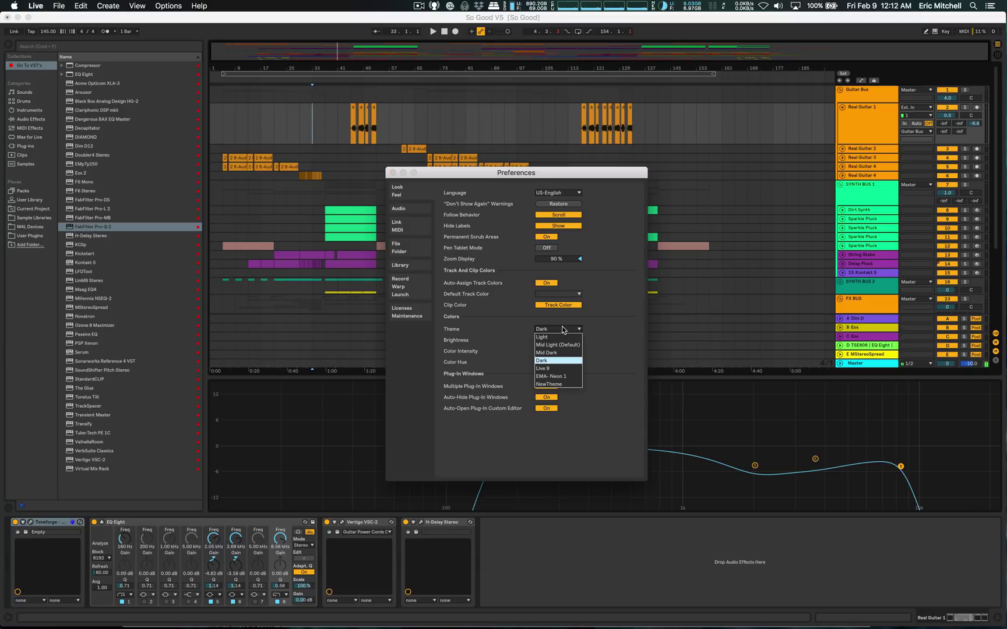
left_click(557, 383)
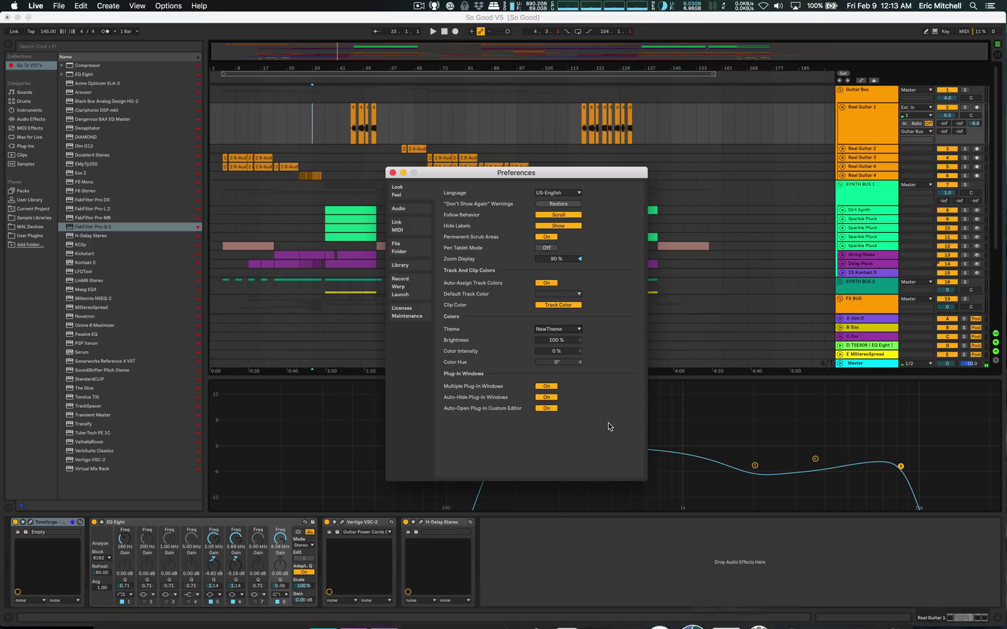
left_click(562, 329)
left_click(550, 363)
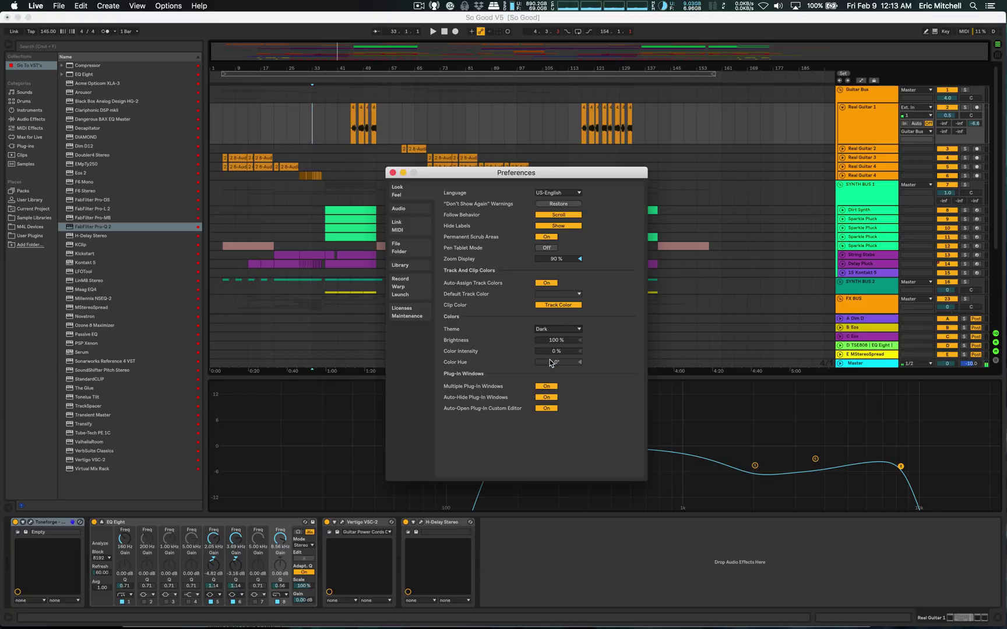
- Bring NewTheme.ask forward, scroll down to ChosenDefault, and glance at the browser's colour picker
left_click(833, 609)
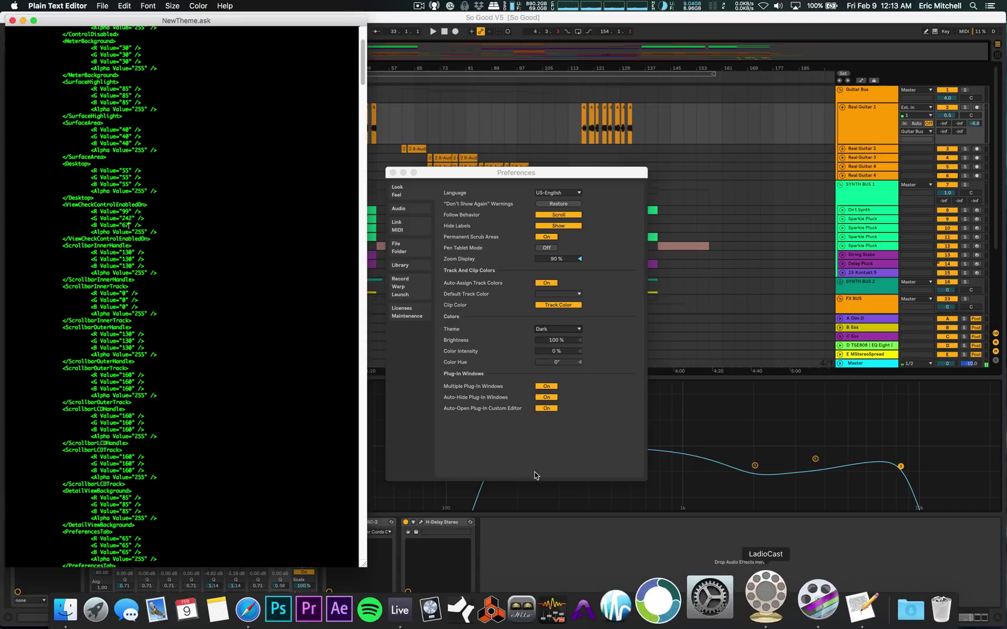
scroll(129, 225, "down", 8)
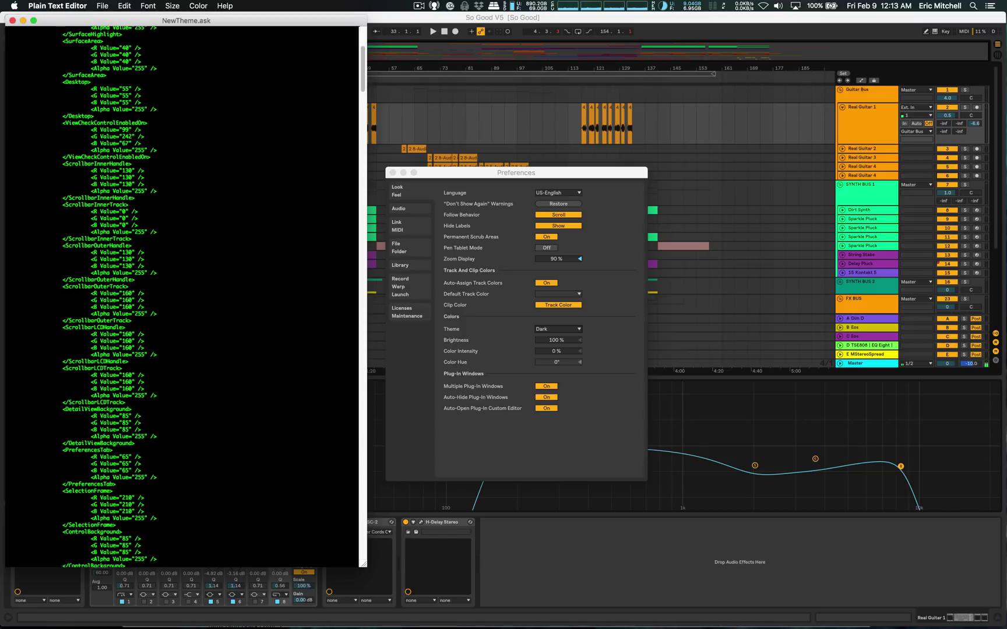
scroll(108, 297, "down", 9)
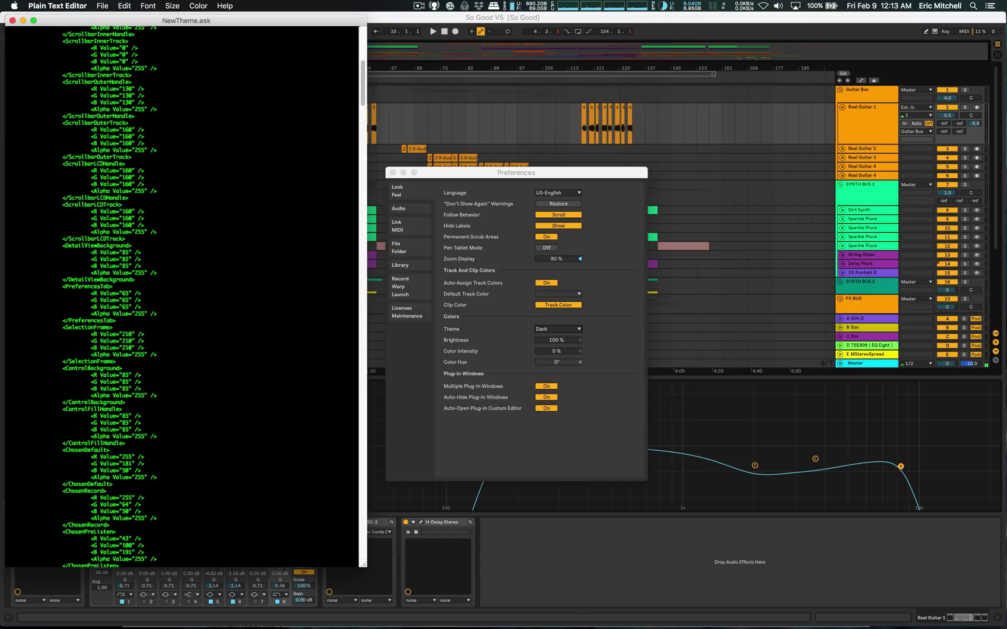
scroll(108, 297, "down", 3)
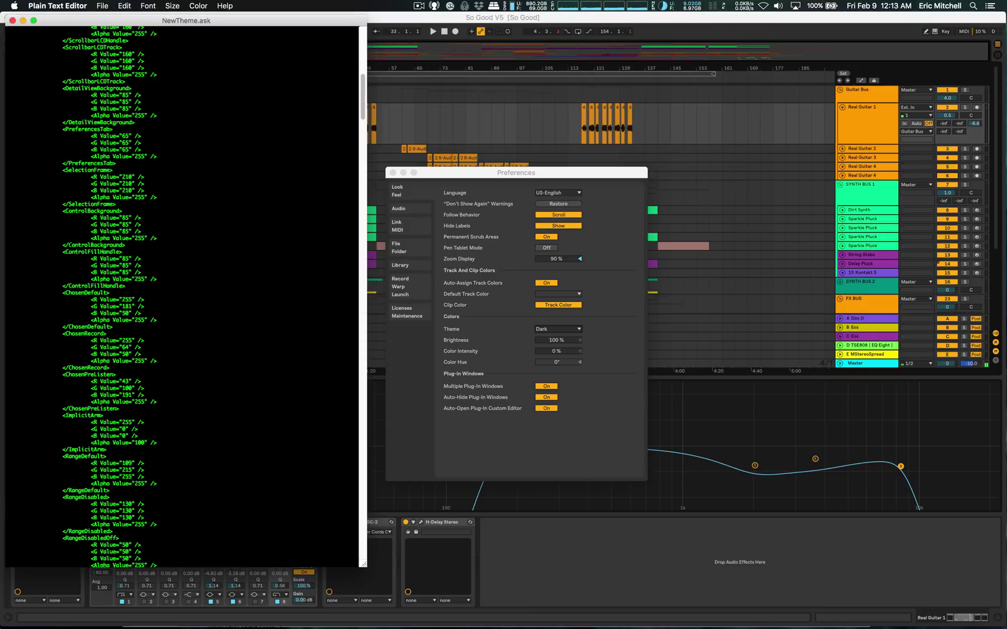
left_click(300, 590)
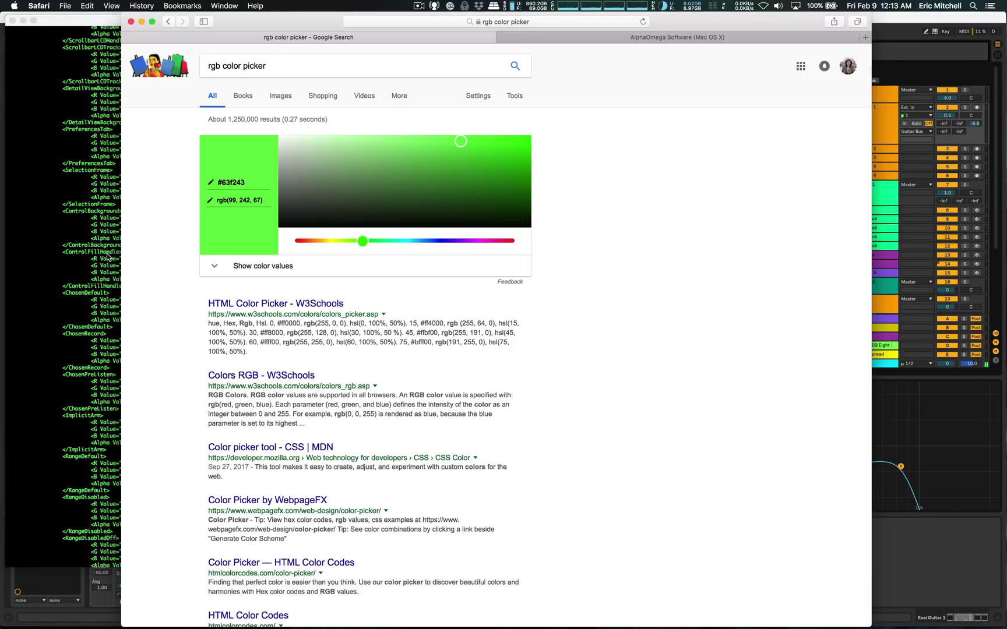
left_click(92, 287)
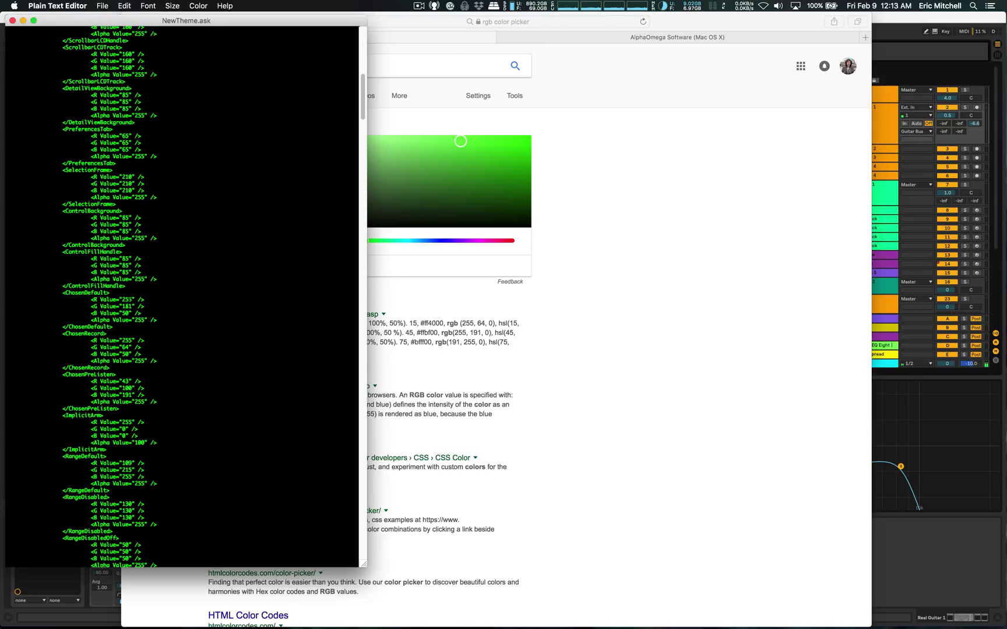
- Replace ChosenDefault's RGB values with 99, 242 and 67
double_click(126, 299)
type("99")
double_click(126, 306)
type("242")
double_click(126, 307)
double_click(125, 313)
type("67")
- In Live's Preferences, select NewTheme from the Theme dropdown to show the green accents
left_click(914, 25)
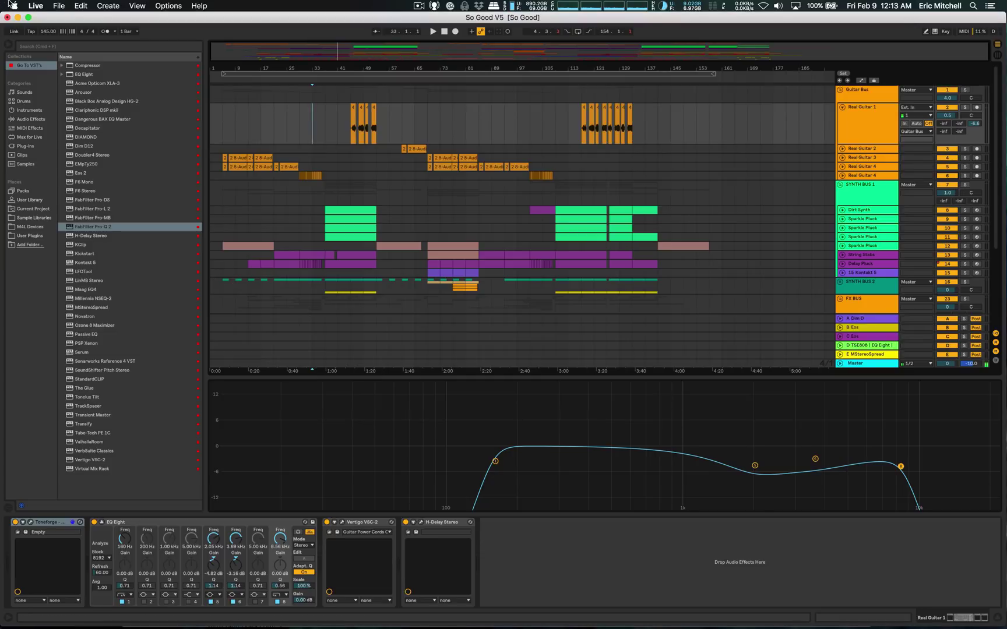
left_click(35, 5)
left_click(49, 35)
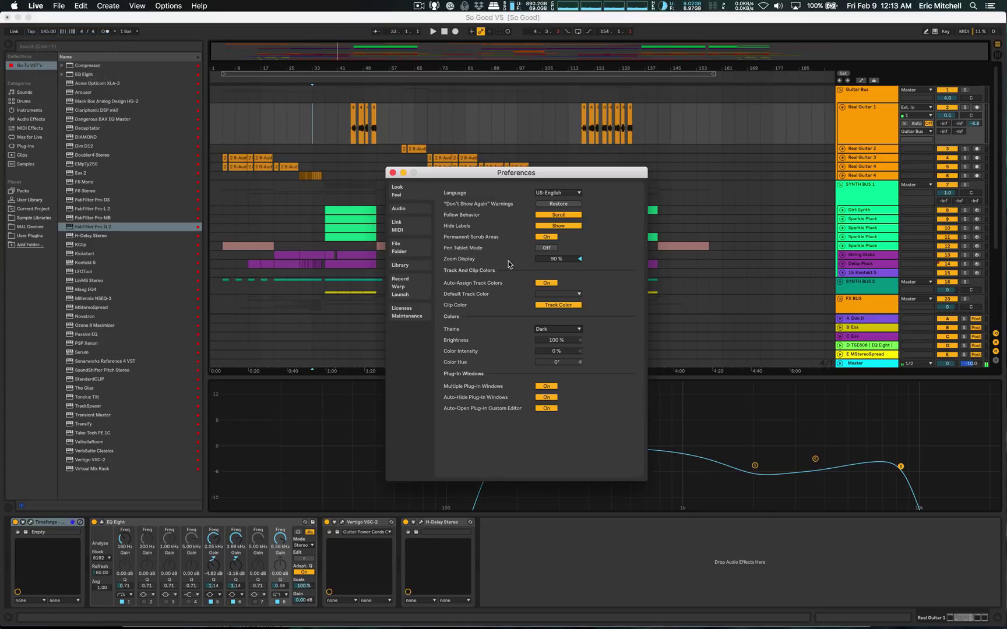
left_click(559, 328)
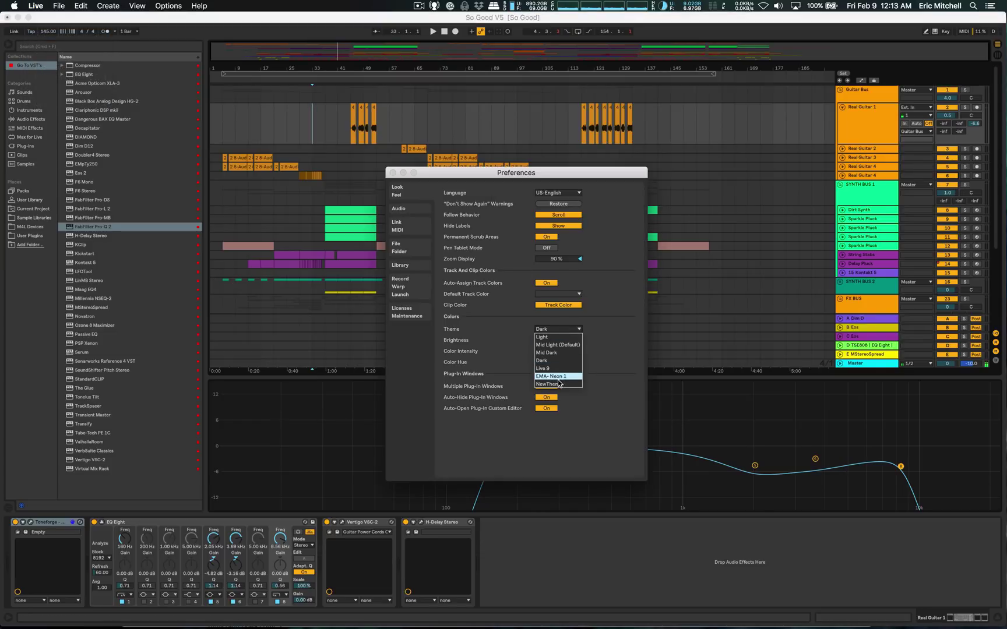
left_click(551, 384)
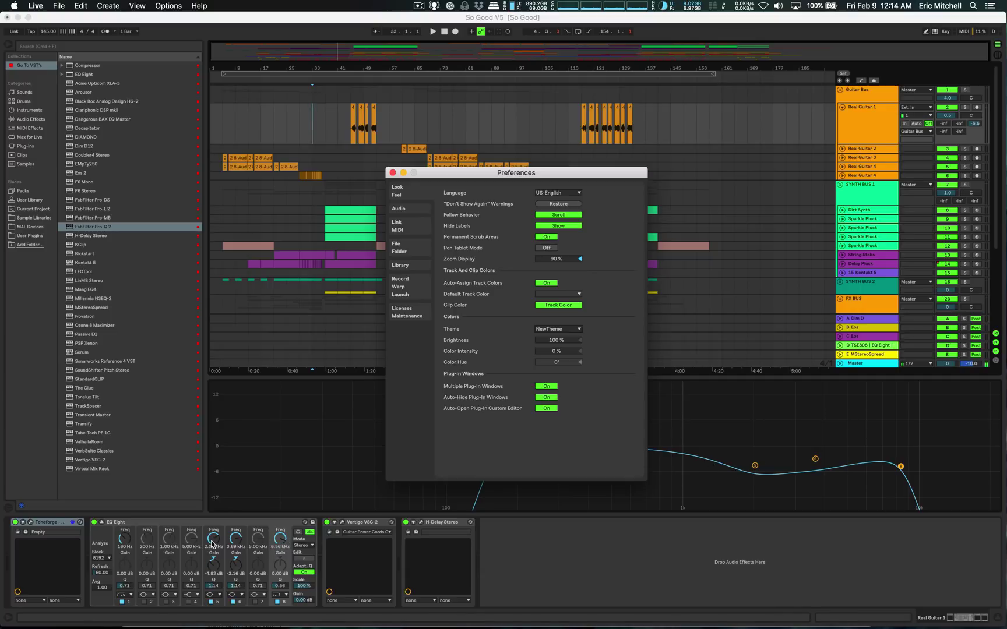
- Move Safari aside and adjust Google's colour picker to teal #3fb6cc, rgb(63, 182, 204)
left_click(296, 581)
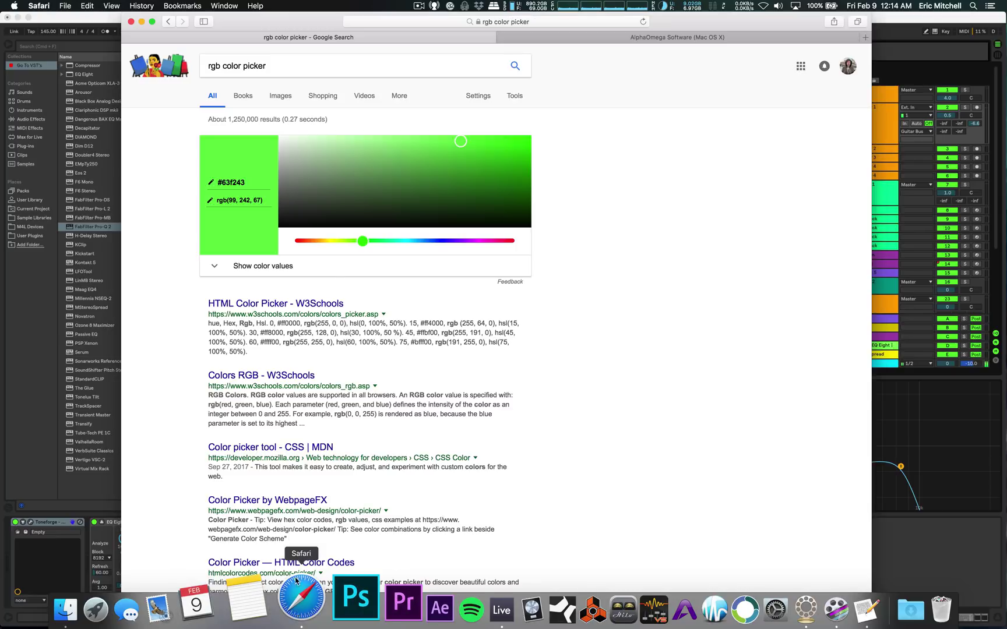
left_click_drag(305, 17, 372, 17)
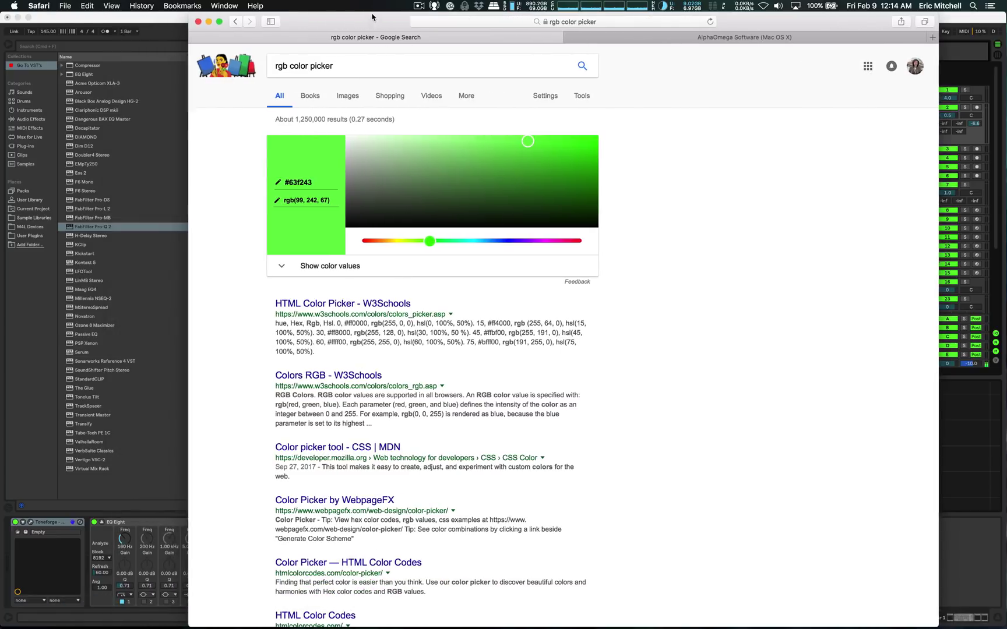
left_click_drag(430, 241, 474, 243)
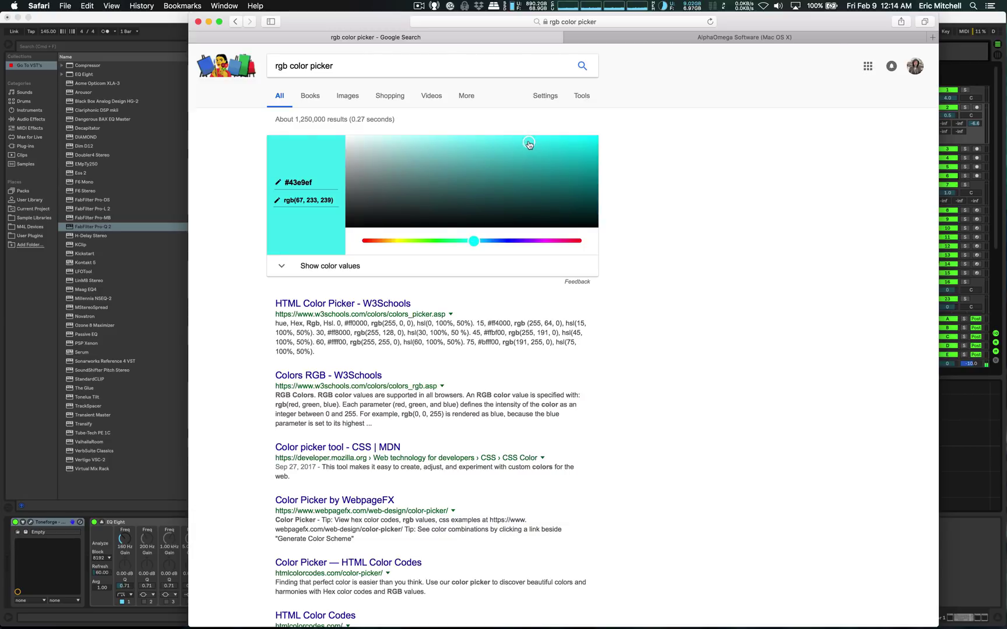
mouse_move(529, 144)
left_mouse_down()
mouse_move(488, 148)
mouse_move(530, 151)
mouse_move(521, 154)
left_mouse_up()
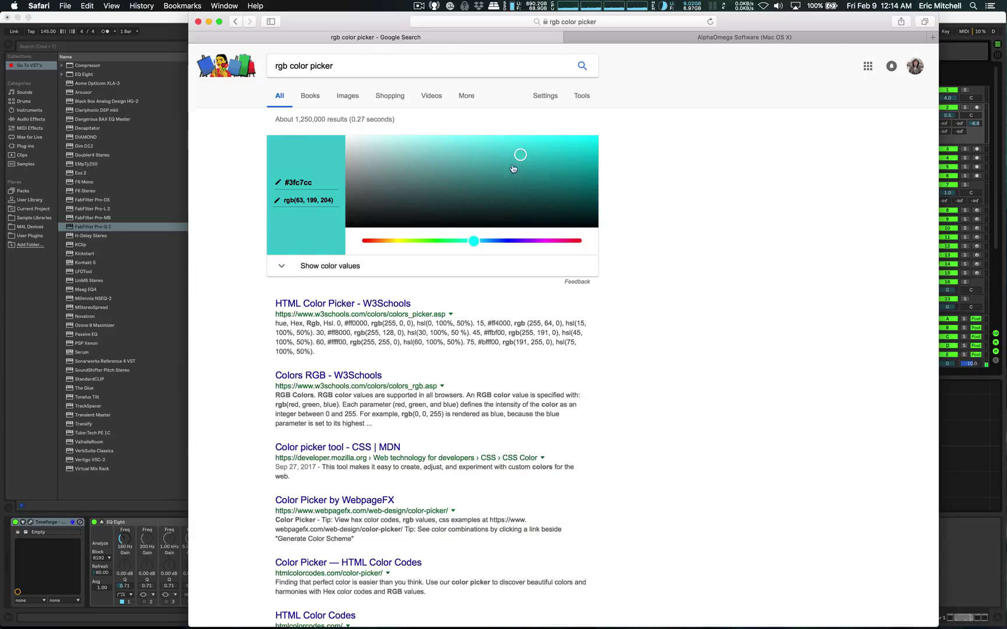
left_click_drag(474, 241, 477, 241)
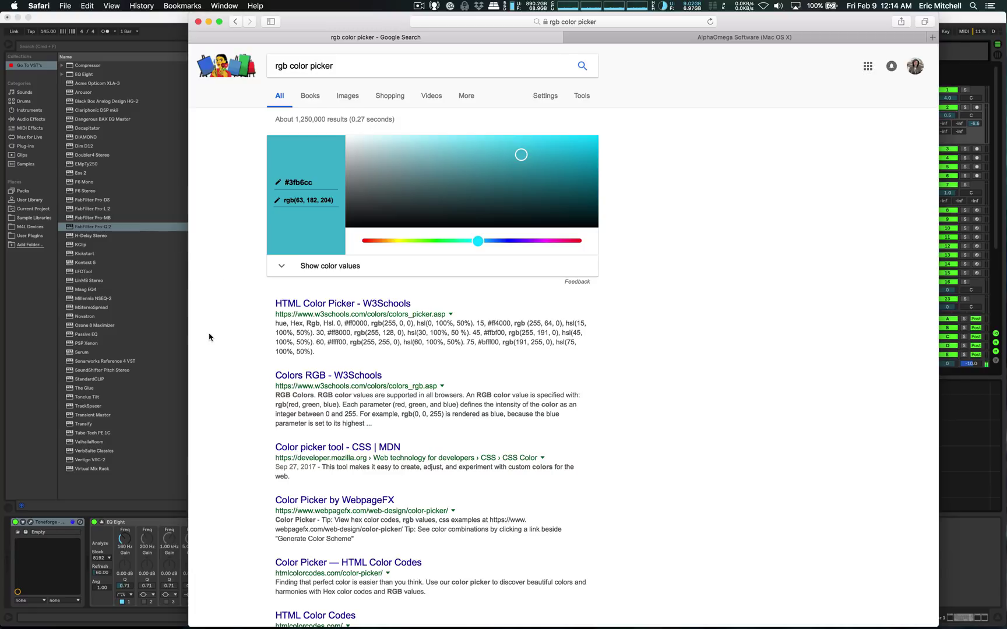
- Reopen Live's Preferences, switch the Theme to Dark, then back to NewTheme
left_click(127, 24)
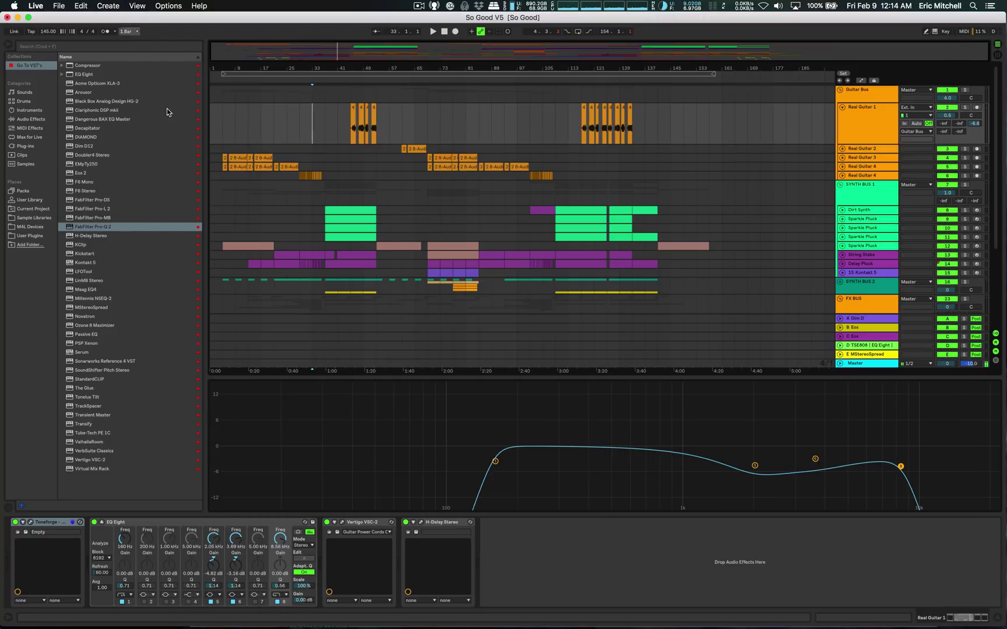
left_click(35, 6)
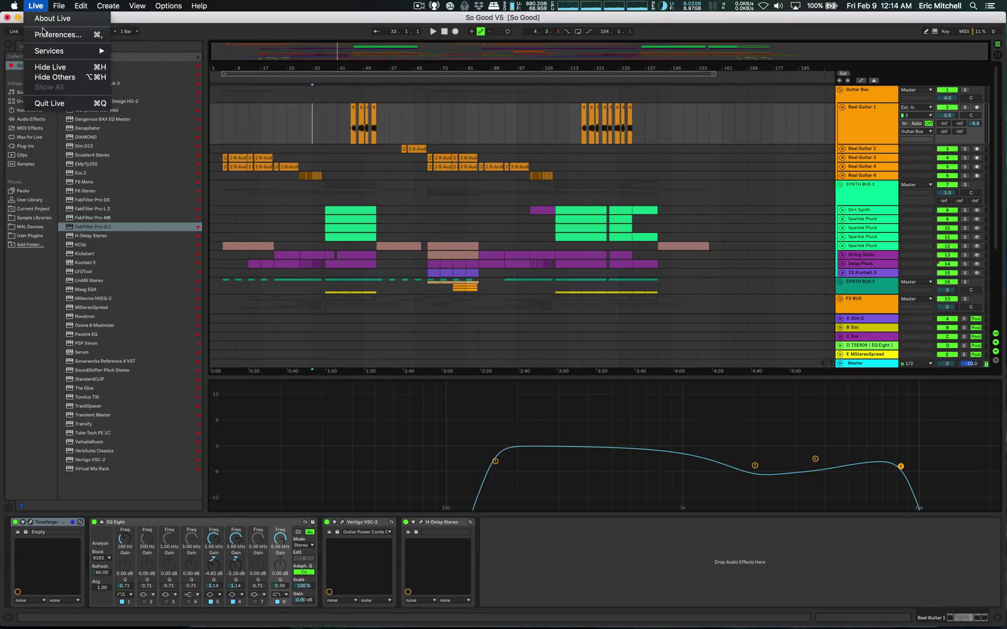
left_click(44, 34)
left_click(559, 329)
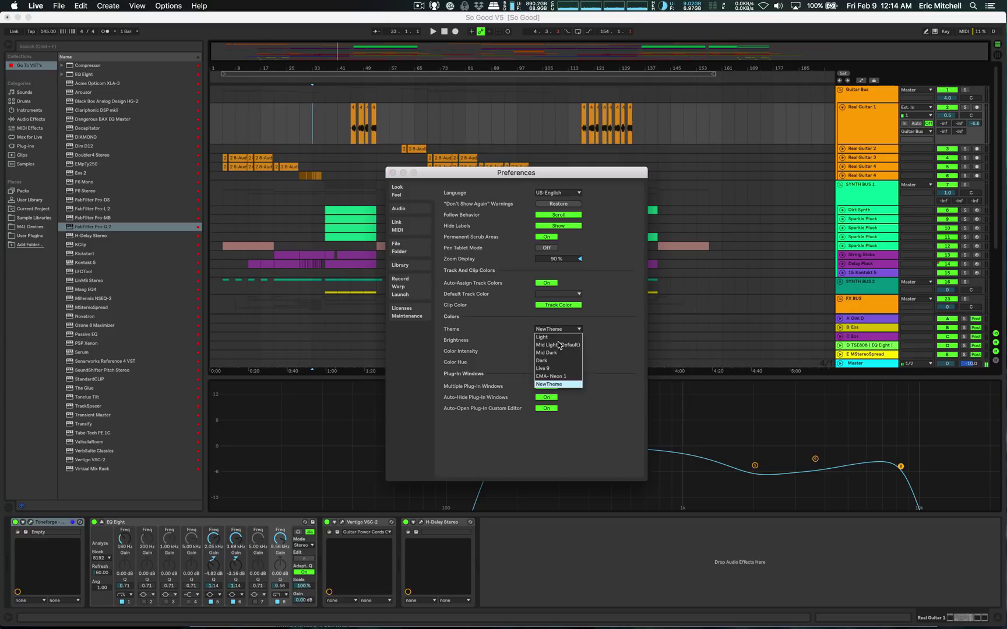
left_click(553, 360)
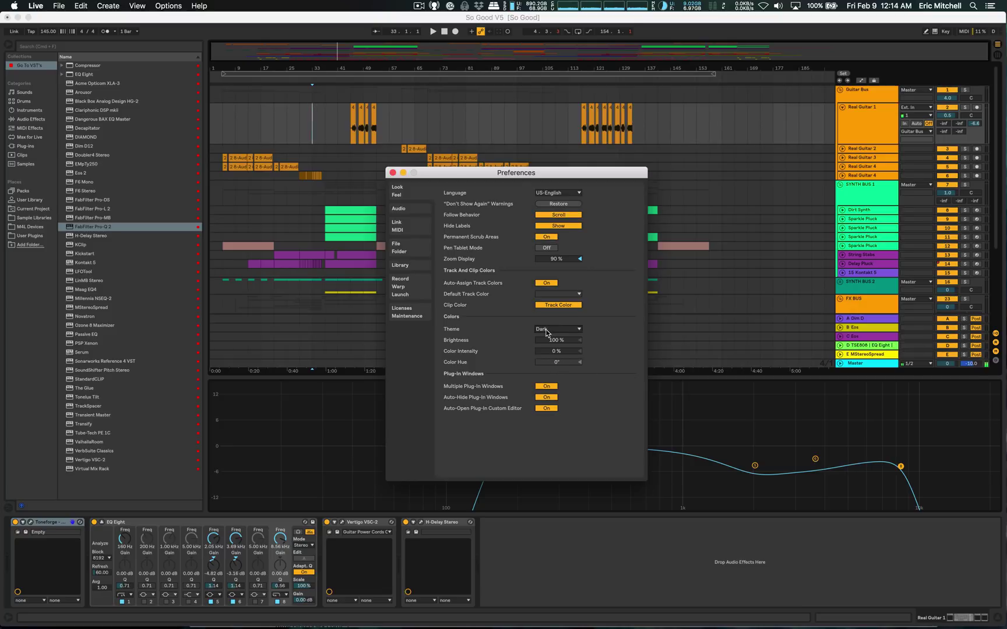
left_click(546, 332)
left_click(554, 383)
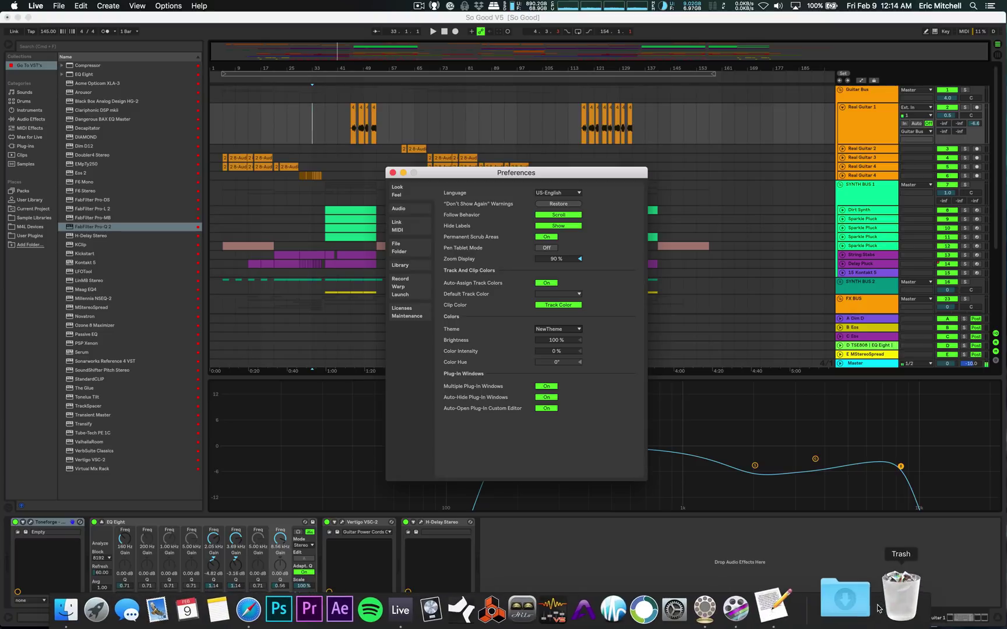
- Scroll through NewTheme.ask's colour entries and back up, briefly checking Live's Preferences
left_click(764, 595)
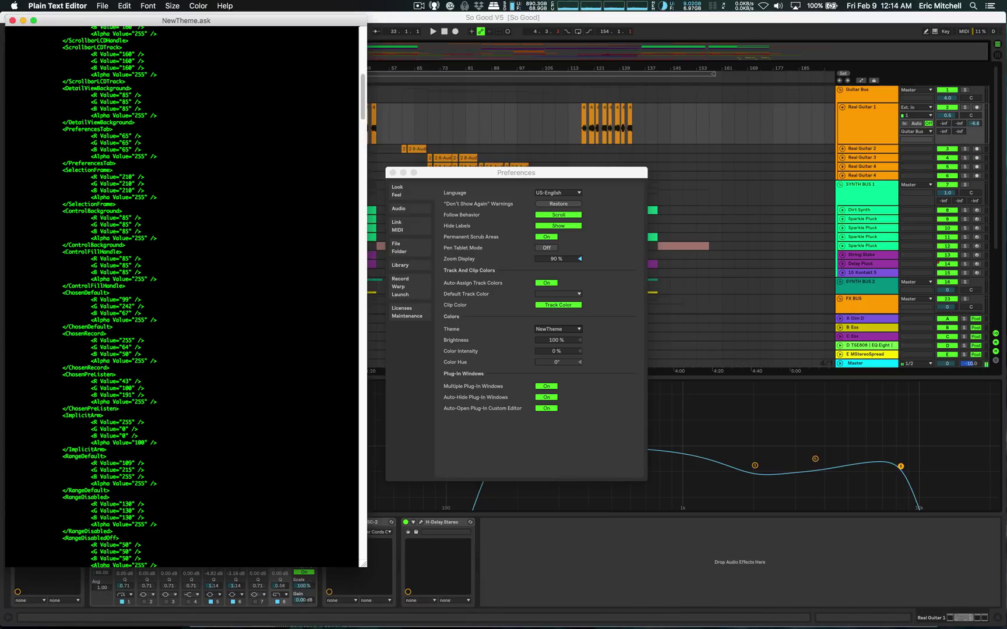
scroll(185, 297, "down", 20)
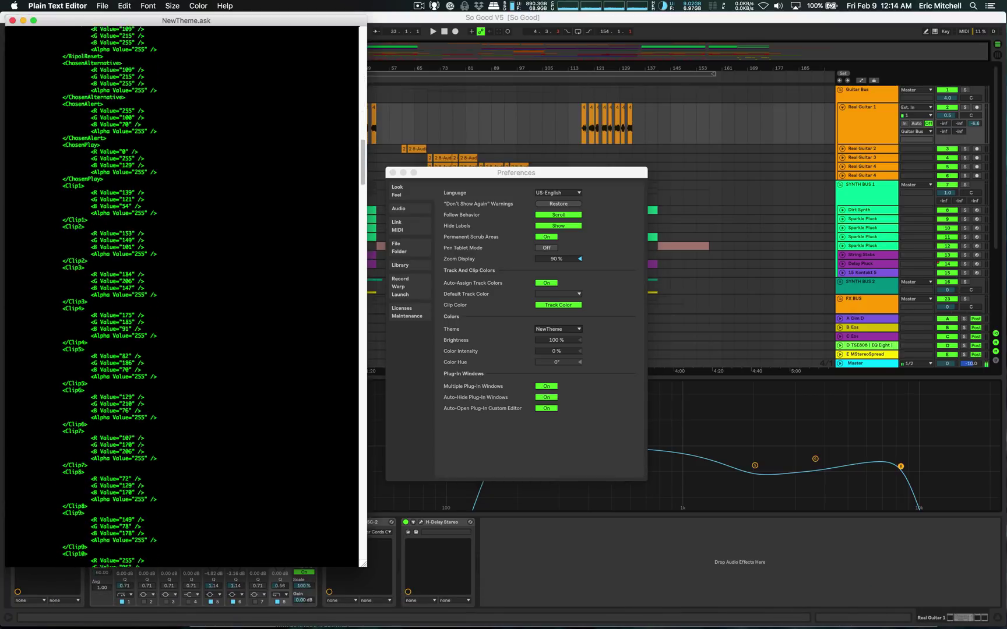
scroll(185, 297, "down", 20)
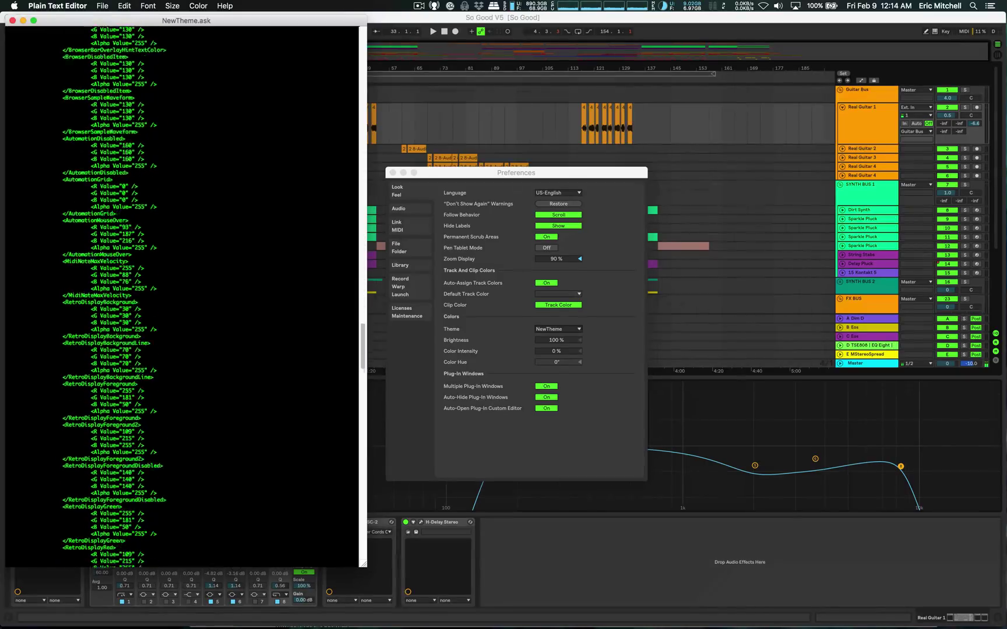
scroll(185, 297, "down", 20)
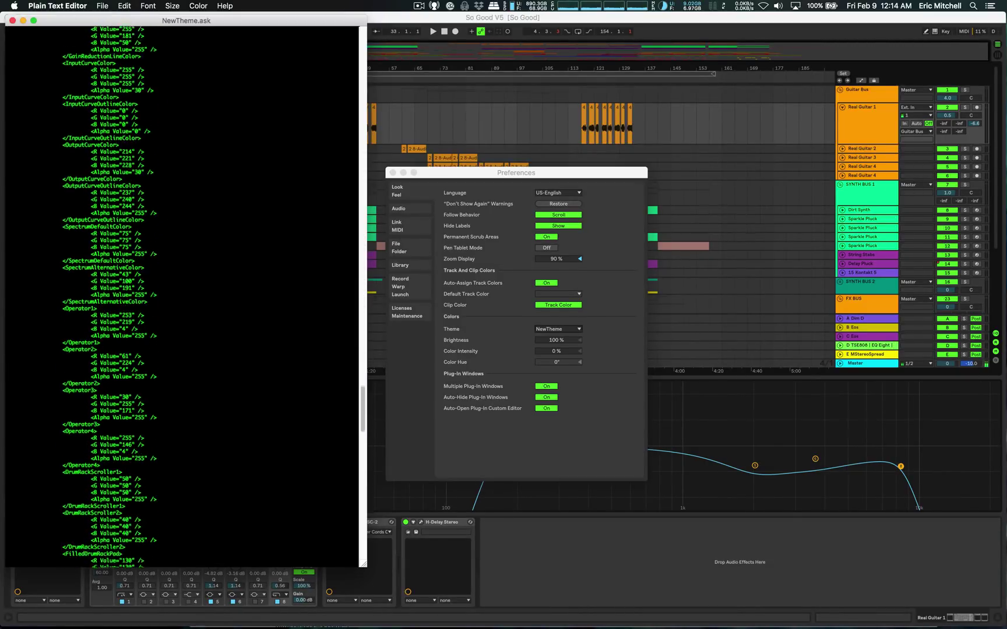
scroll(185, 297, "down", 20)
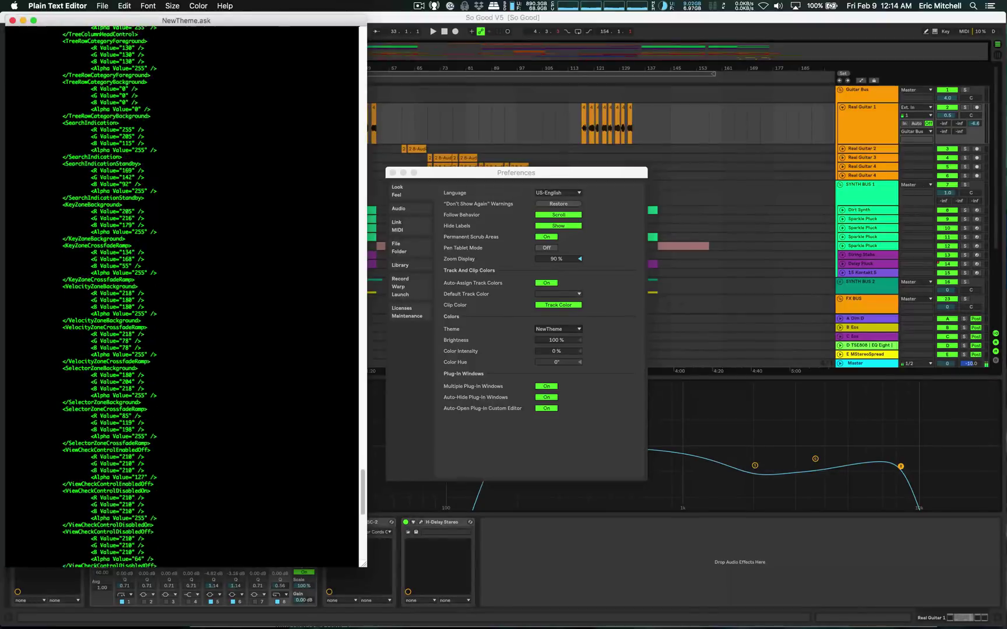
scroll(185, 297, "up", 20)
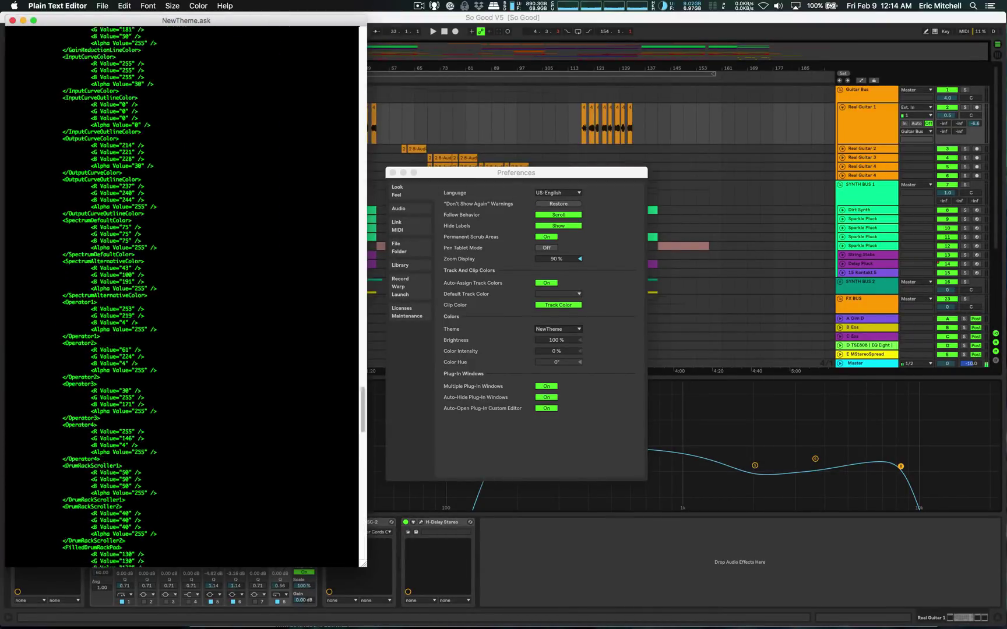
scroll(184, 297, "up", 20)
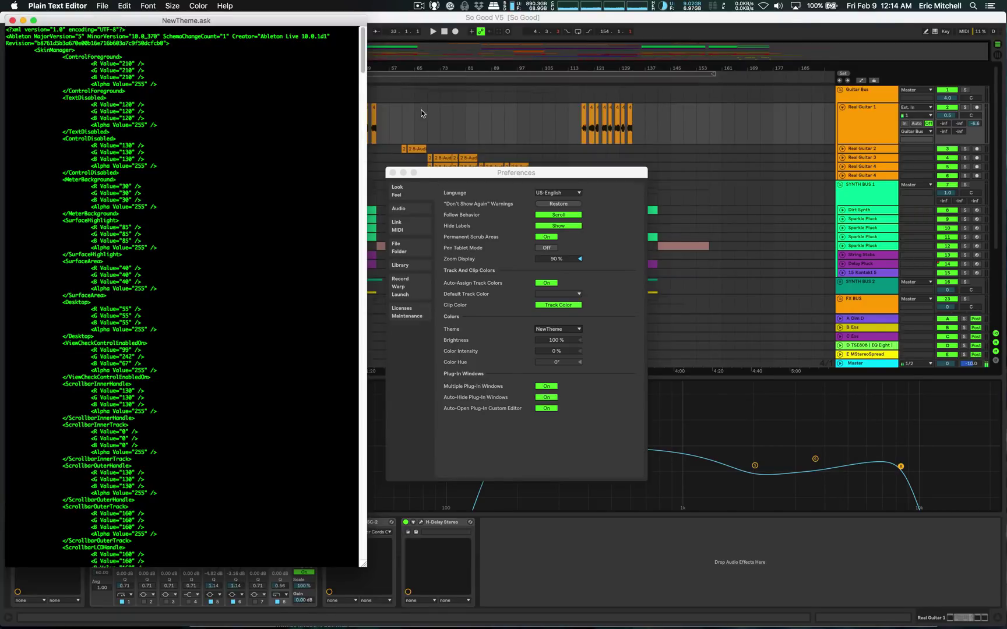
left_click(460, 176)
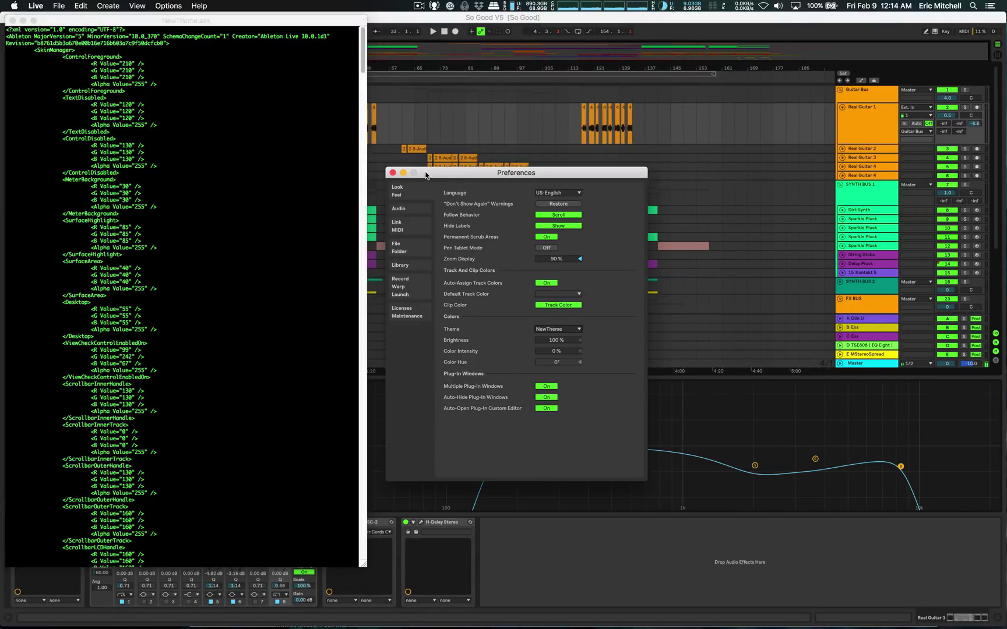
left_click(56, 23)
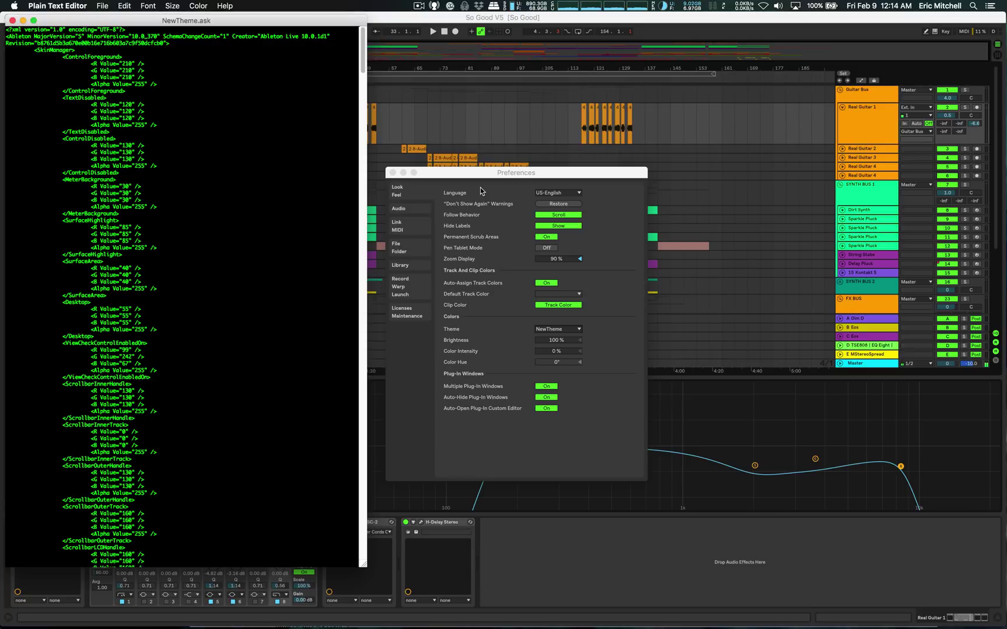
- Open Live's Preferences and choose EMA- Neon 1 from the Theme dropdown
left_click(482, 18)
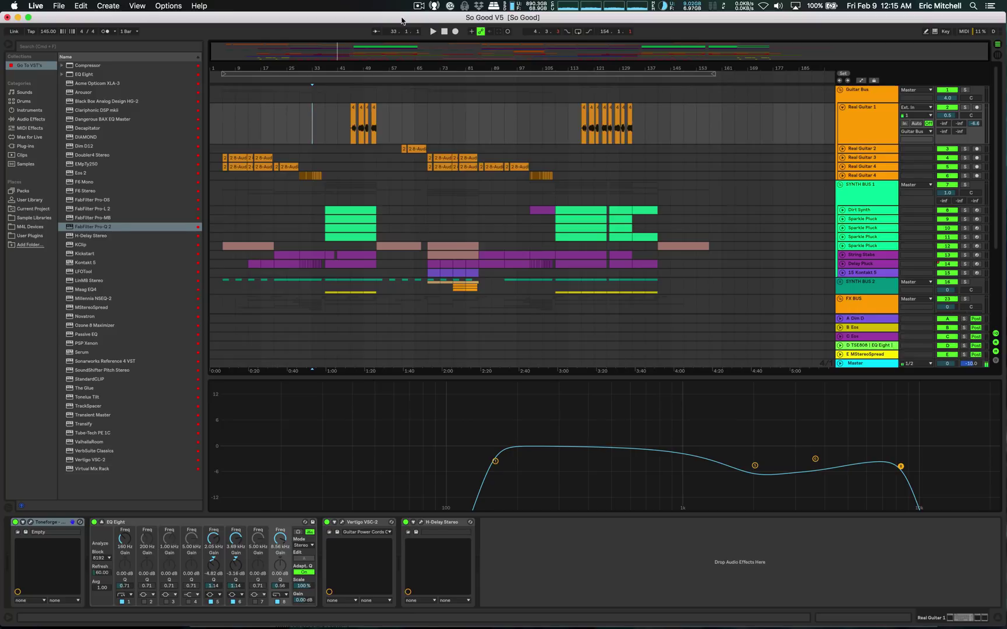
left_click(36, 5)
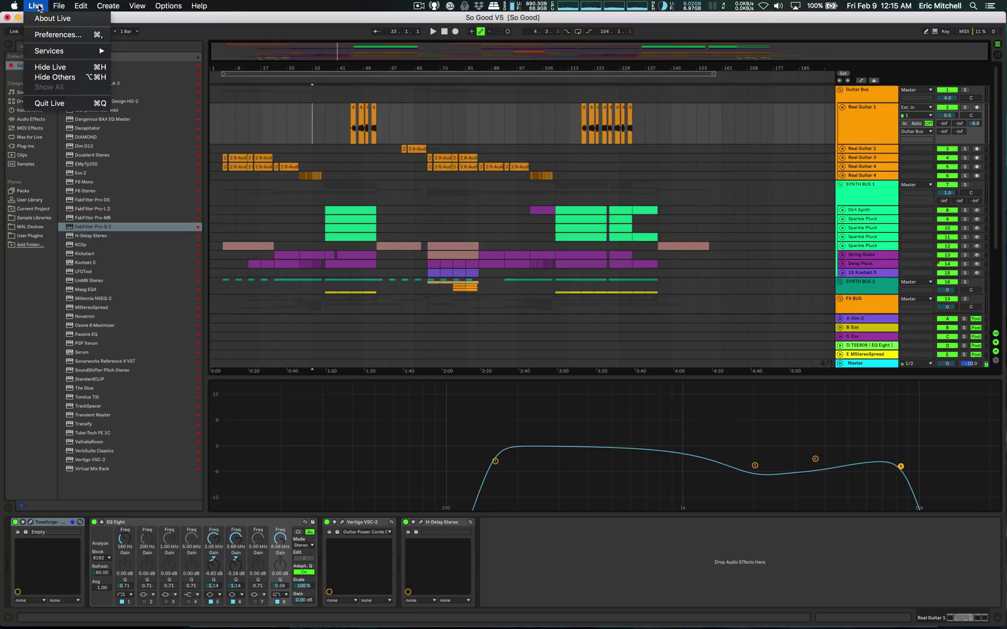
left_click(58, 36)
left_click(577, 329)
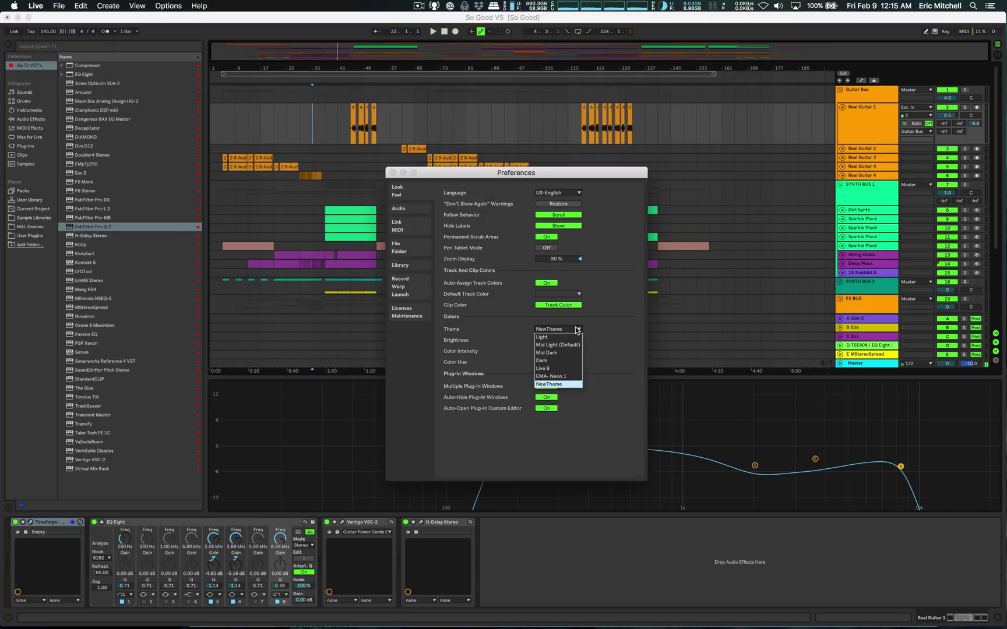
left_click(568, 376)
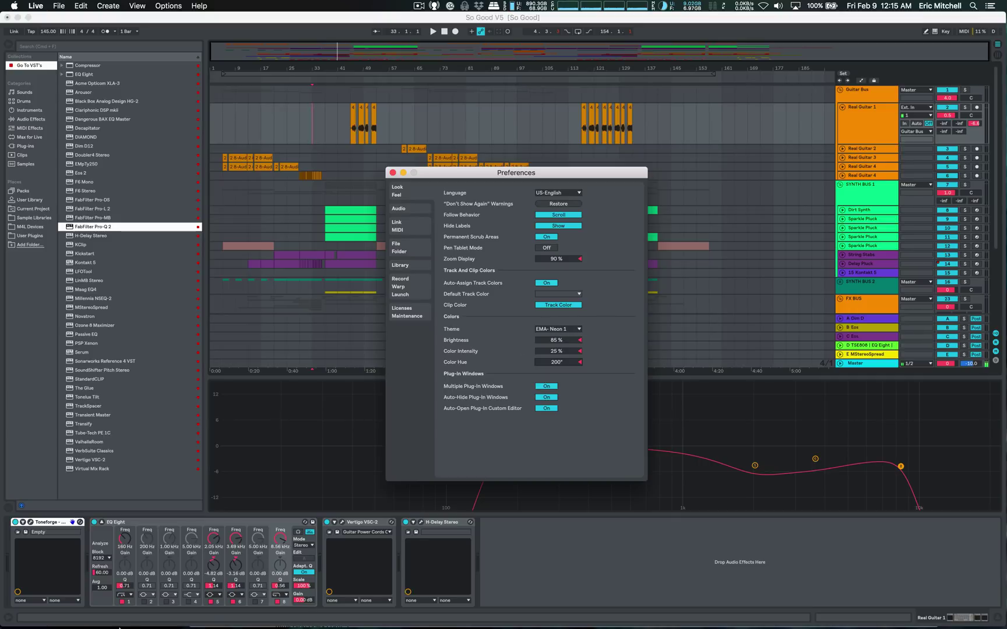
- Select EMA- Neon 1.ask in Finder's Themes folder, then return to Live's Preferences
mouse_move(184, 619)
left_click(71, 607)
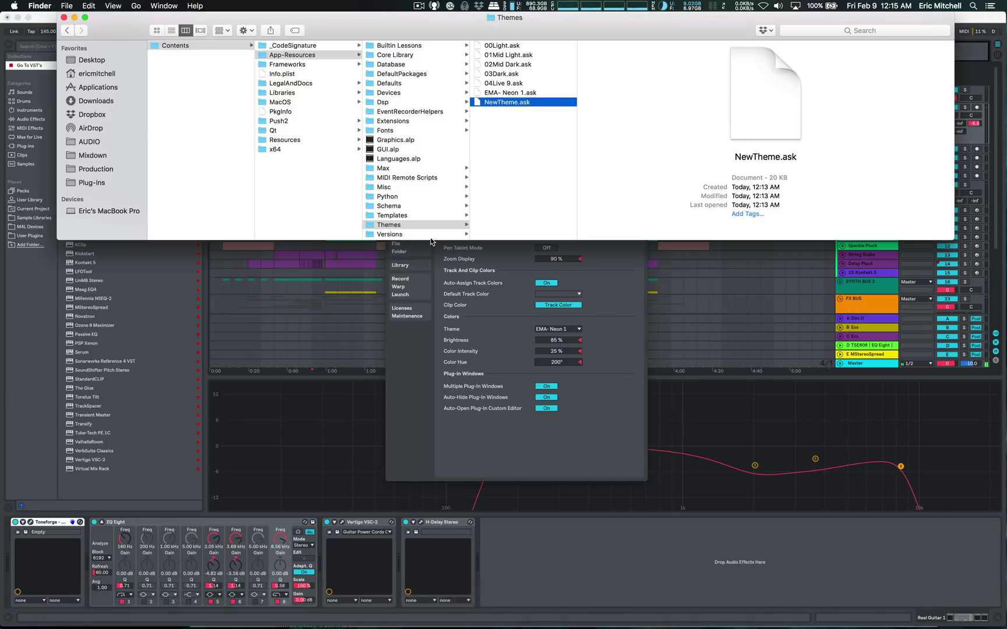
left_click(503, 94)
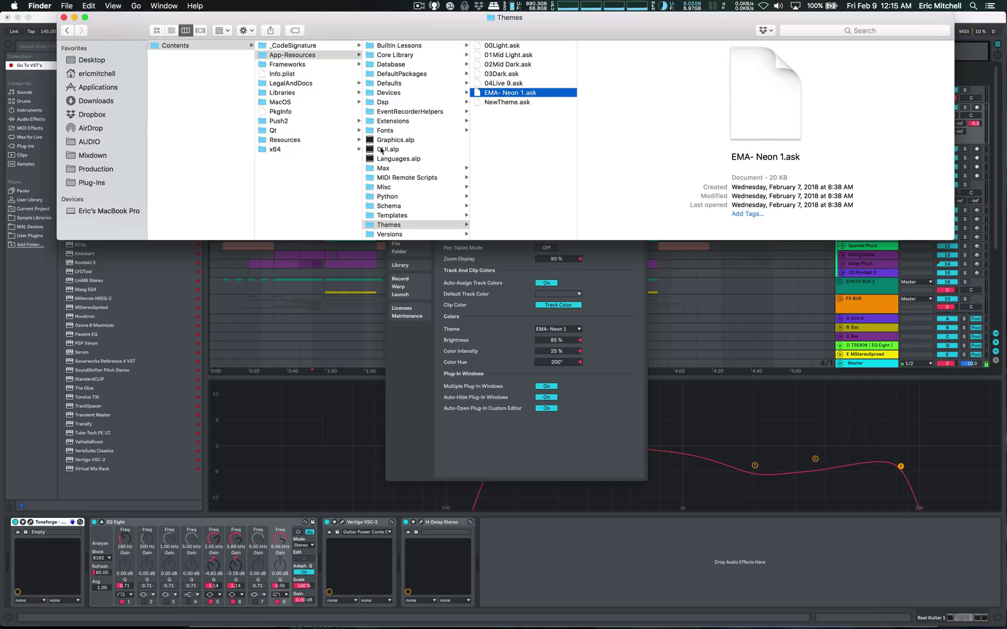
left_click(592, 344)
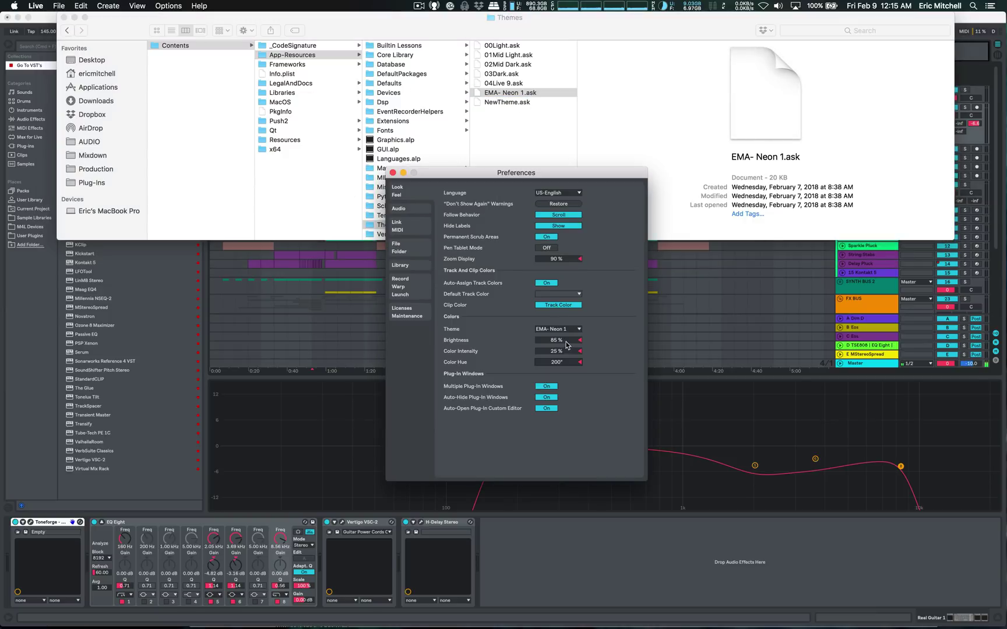